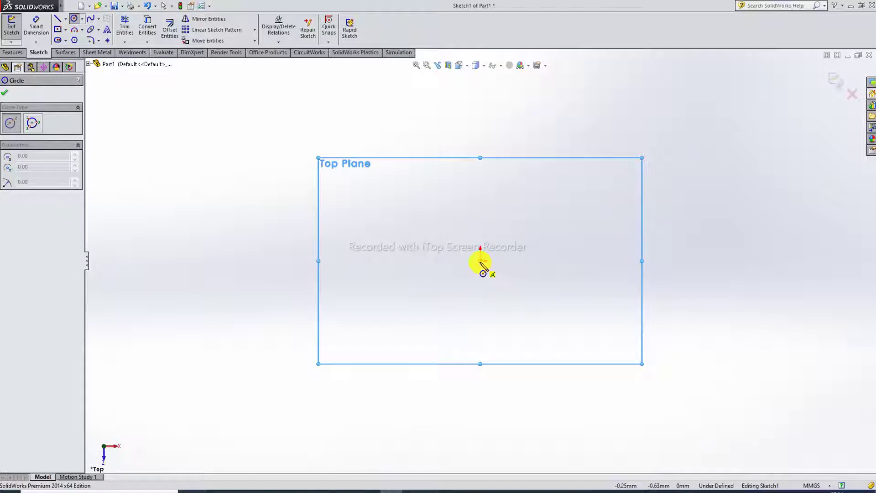
Sketch a circle at the origin and dimension it to 85 mm diameter
{"action": "left_click", "coordinate": [481, 260]}
{"action": "left_click", "coordinate": [546, 196]}
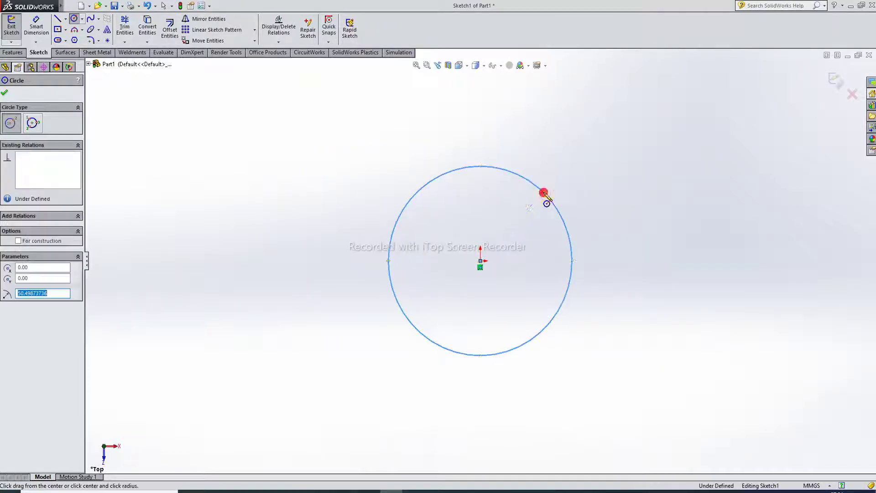
{"action": "right_click", "coordinate": [570, 167]}
{"action": "left_click", "coordinate": [593, 177]}
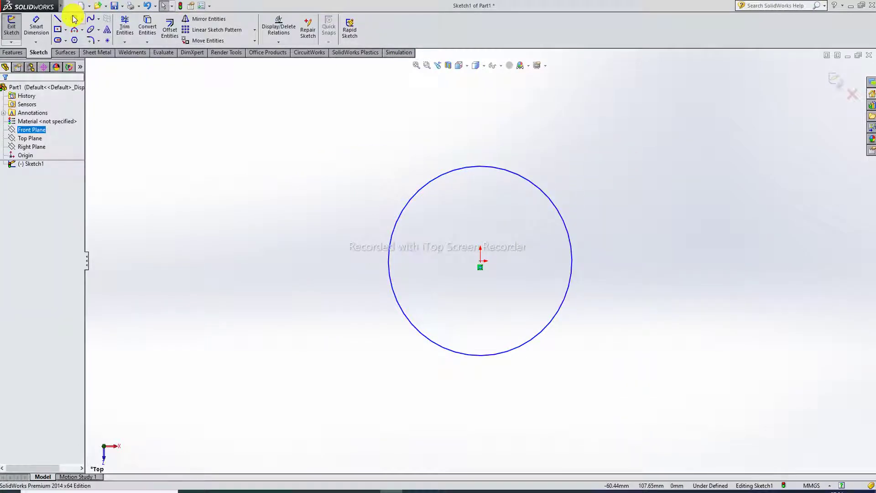
{"action": "left_click", "coordinate": [36, 25]}
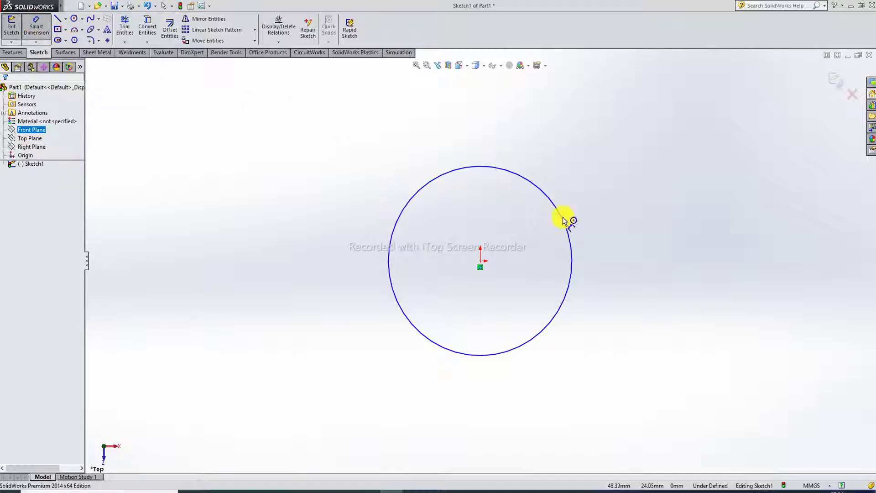
{"action": "left_click", "coordinate": [561, 222]}
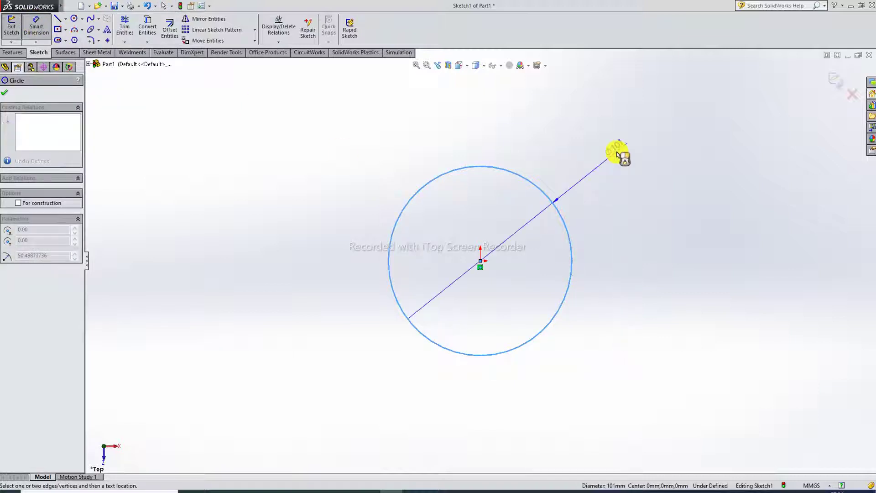
{"action": "left_click", "coordinate": [617, 151]}
{"action": "type", "text": "85"}
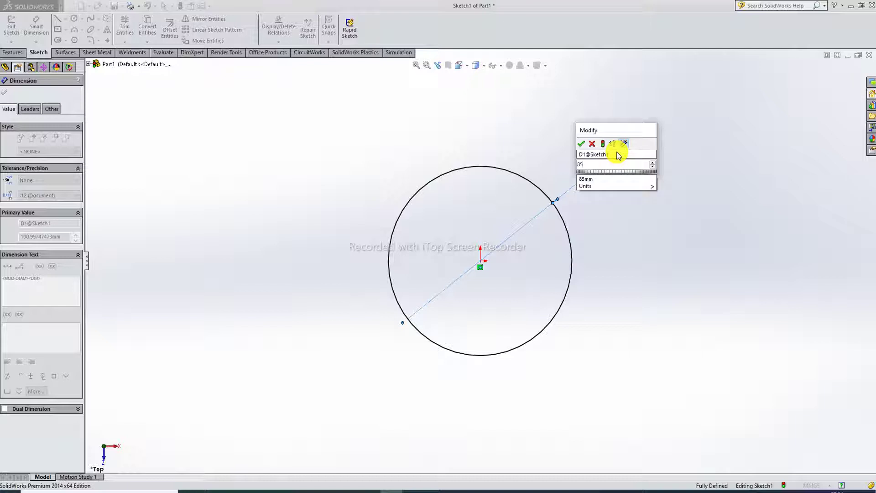
{"action": "key", "text": "Return"}
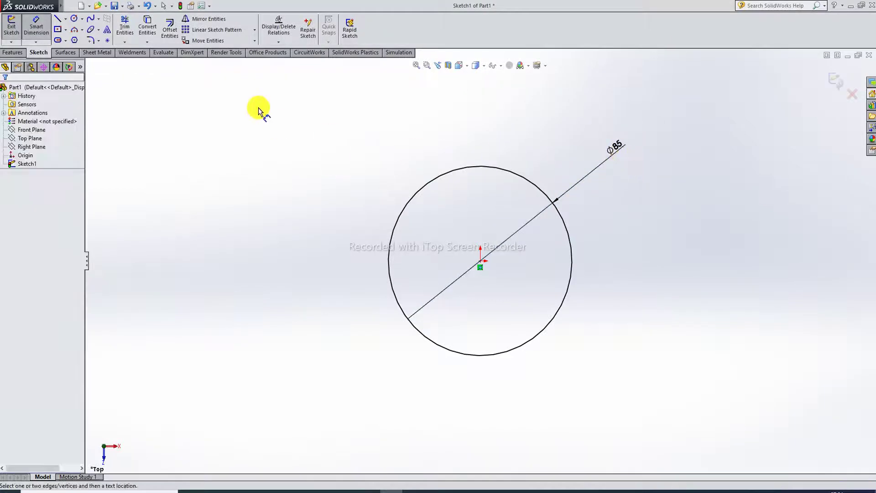
Extrude the circle 95 mm into a solid cylinder
{"action": "left_click", "coordinate": [13, 52]}
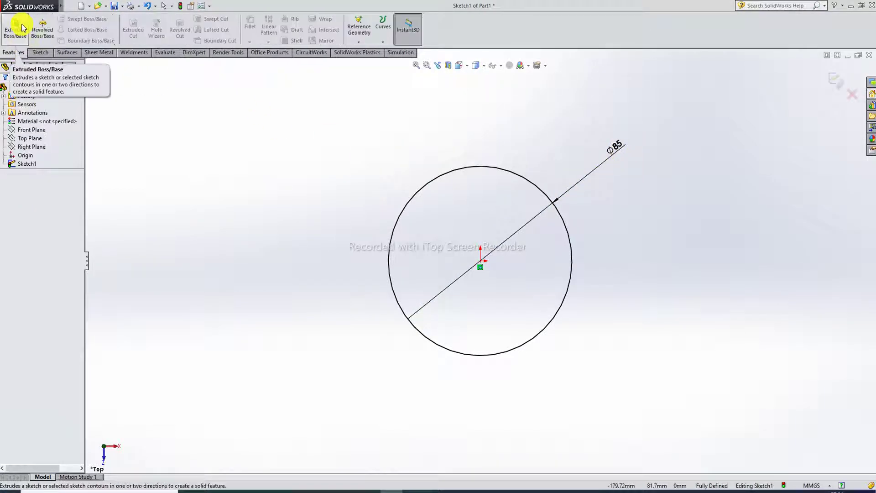
{"action": "left_click", "coordinate": [15, 27]}
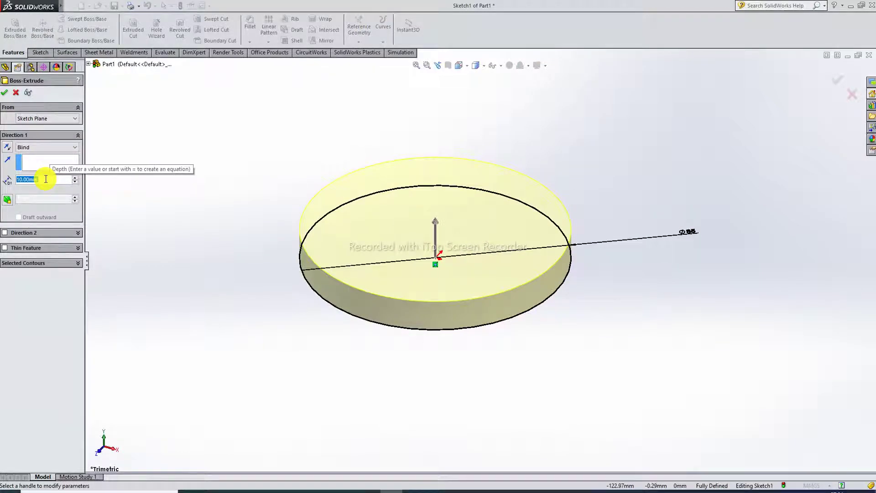
{"action": "type", "text": "95"}
{"action": "key", "text": "Return"}
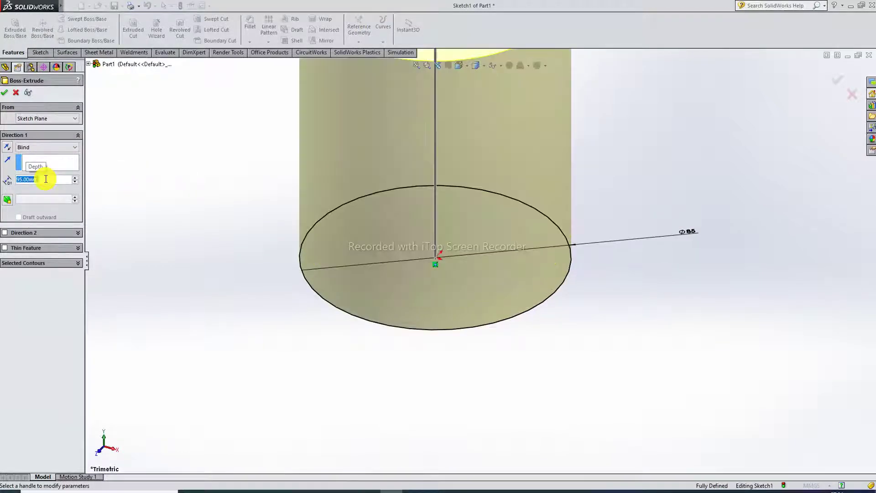
{"action": "scroll", "coordinate": [442, 155], "scroll_direction": "up", "scroll_amount": 3}
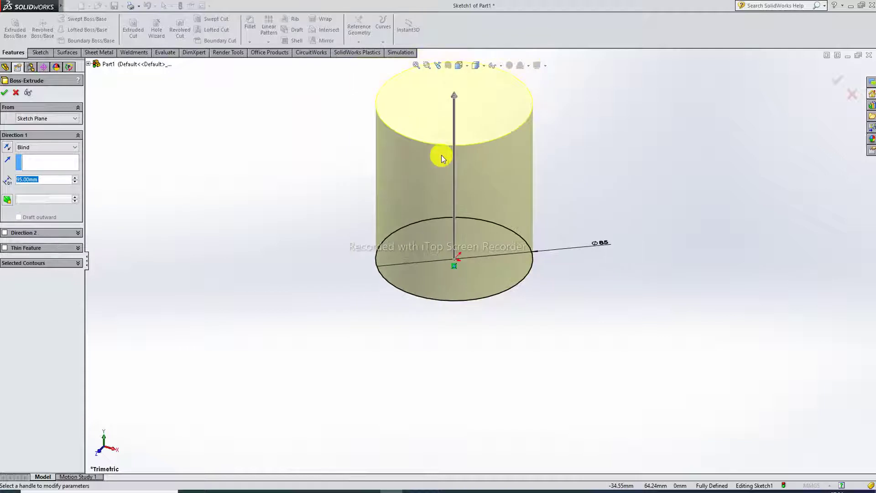
{"action": "left_click", "coordinate": [4, 93]}
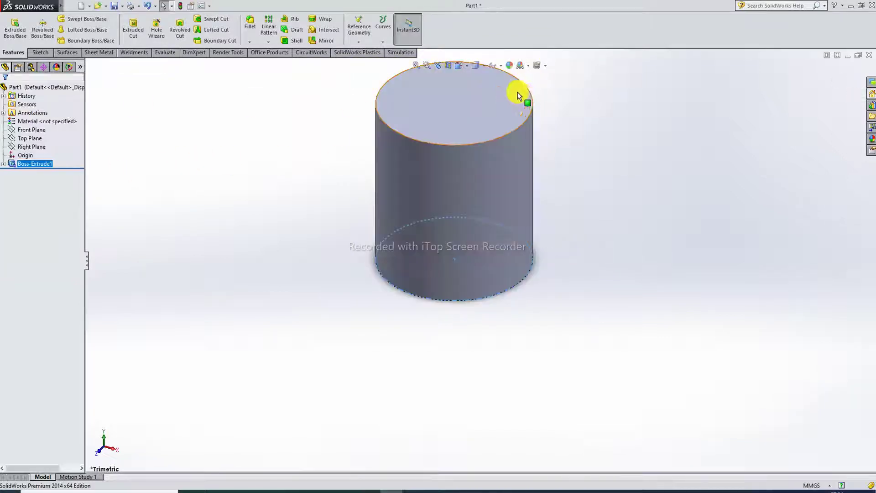
Apply the Plain White scene, then bring up the piston reference drawing PDF
{"action": "left_click", "coordinate": [537, 66]}
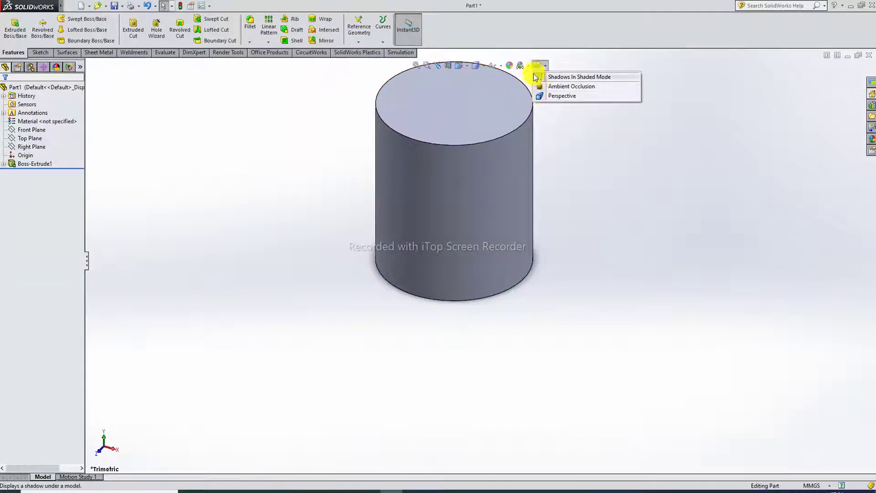
{"action": "left_click", "coordinate": [528, 66]}
{"action": "left_click", "coordinate": [543, 86]}
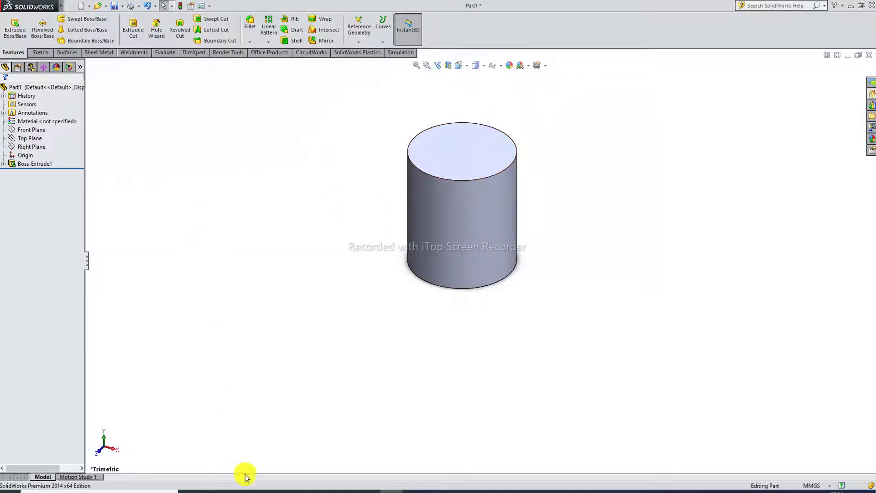
{"action": "left_click", "coordinate": [236, 488]}
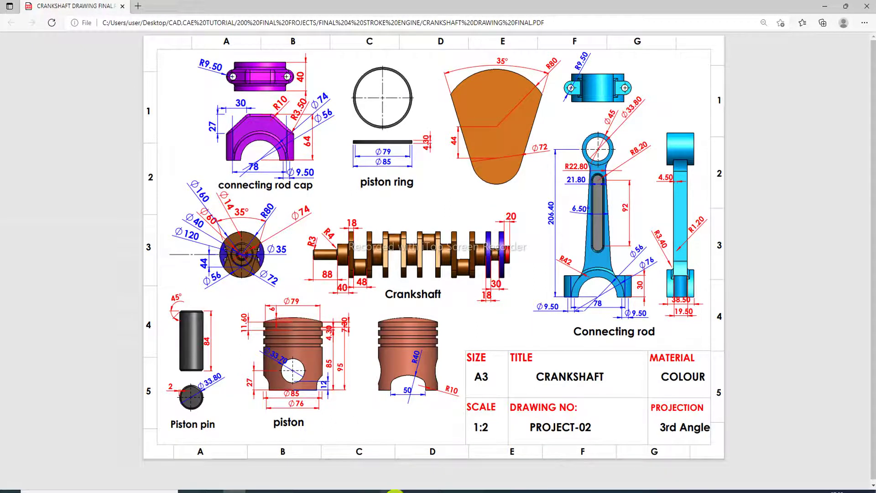
{"action": "left_click", "coordinate": [396, 491]}
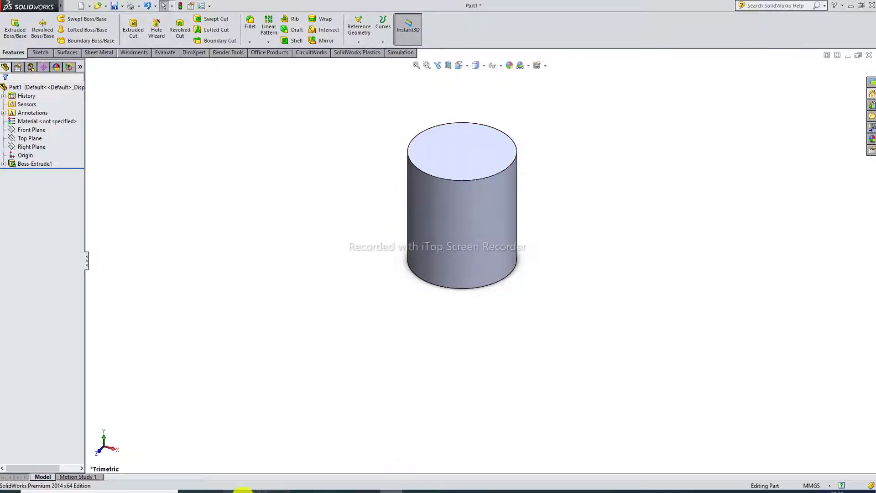
{"action": "left_click", "coordinate": [242, 491]}
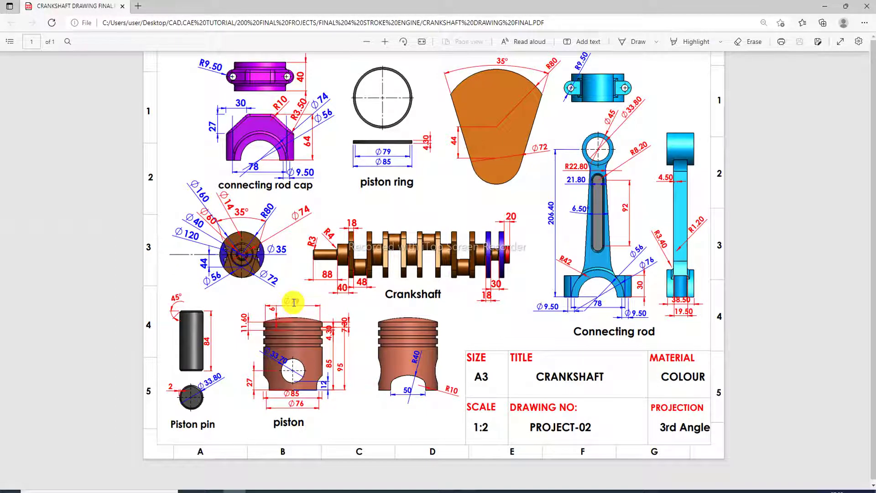
{"action": "left_click", "coordinate": [394, 491]}
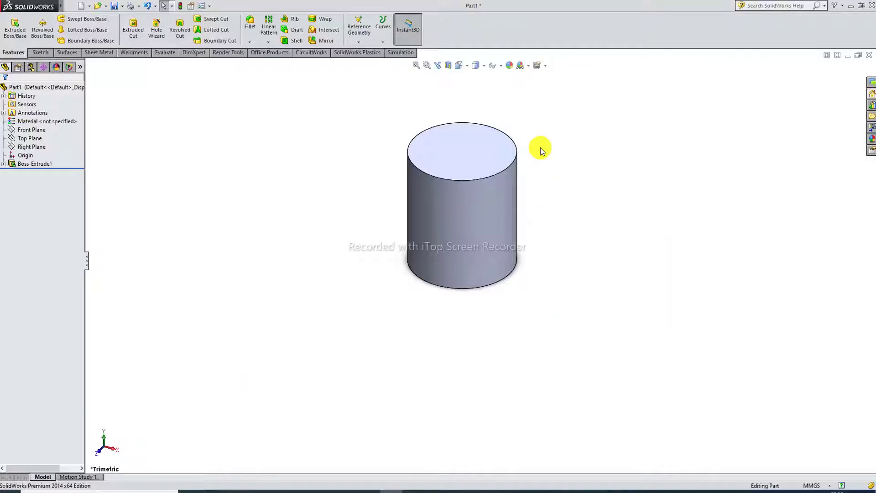
{"action": "left_click", "coordinate": [475, 141]}
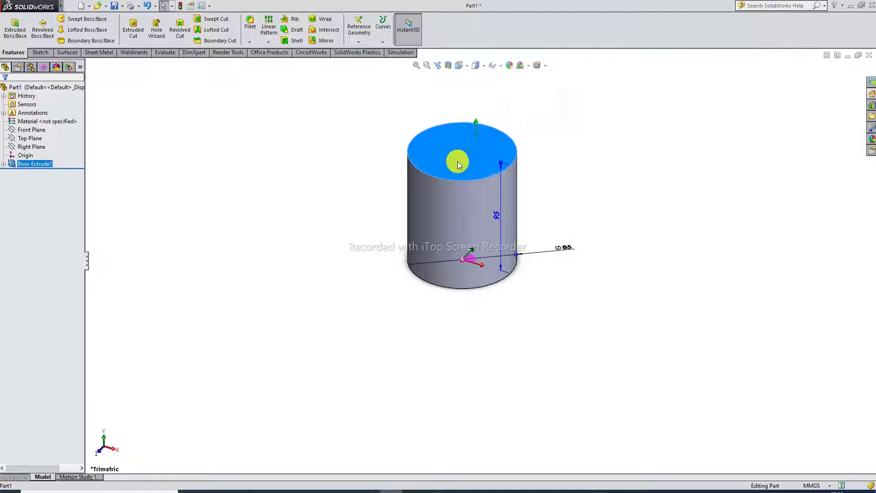
Start a sketch on the cylinder's top face, view it Normal To, and draw a circle at the origin
{"action": "left_click", "coordinate": [508, 112]}
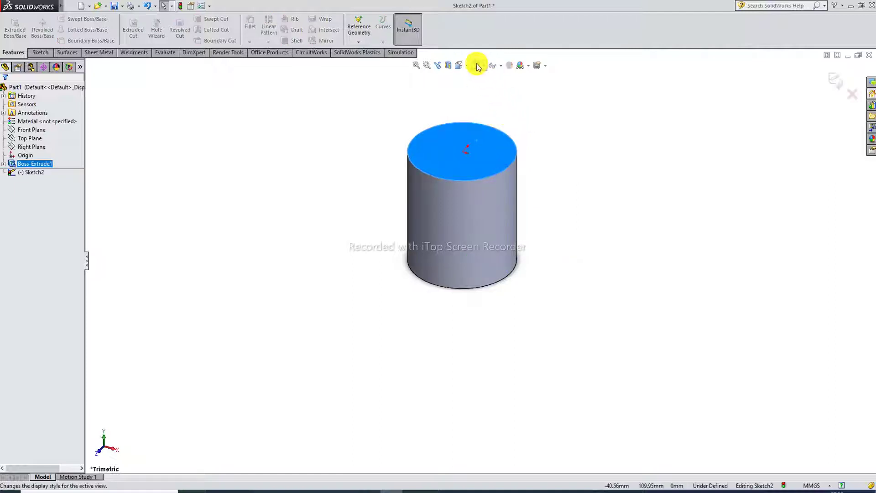
{"action": "left_click", "coordinate": [458, 65]}
{"action": "left_click", "coordinate": [502, 112]}
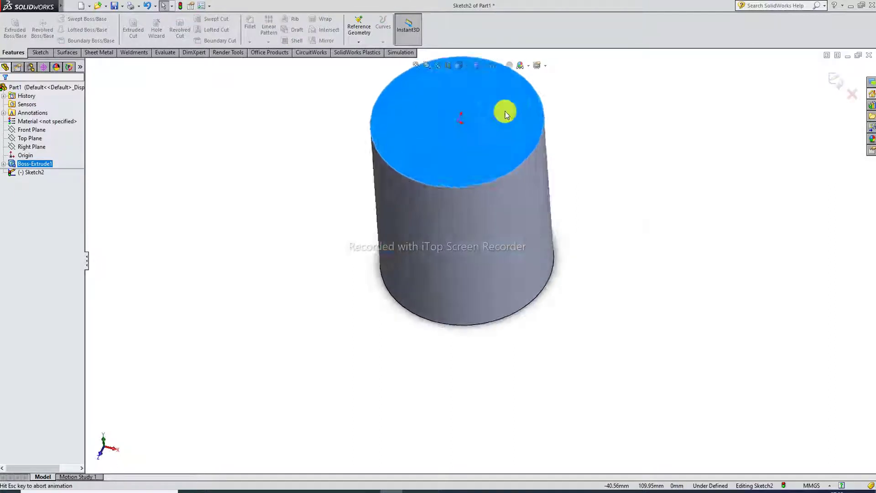
{"action": "left_click", "coordinate": [41, 52]}
{"action": "left_click", "coordinate": [75, 20]}
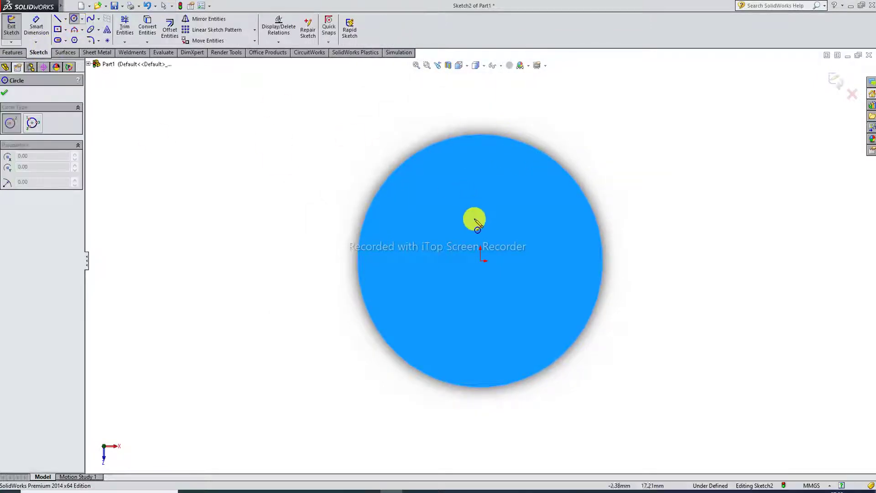
{"action": "left_click", "coordinate": [481, 262]}
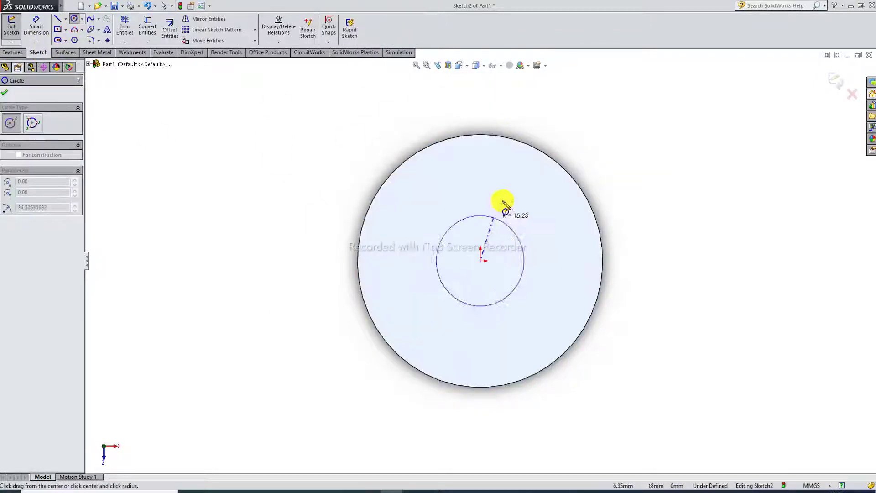
{"action": "left_click", "coordinate": [511, 170]}
{"action": "right_click", "coordinate": [554, 117]}
{"action": "left_click", "coordinate": [573, 122]}
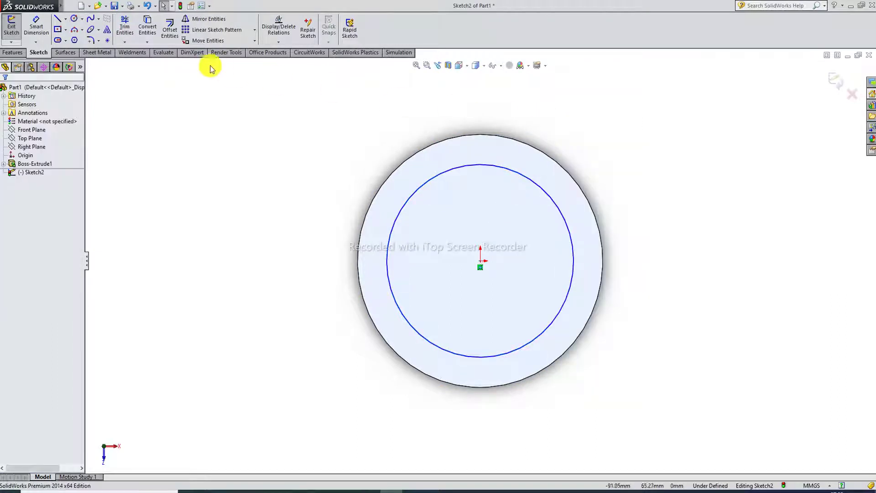
Dimension the inner circle to 79 mm diameter and start an Extruded Cut from it
{"action": "left_click", "coordinate": [36, 25]}
{"action": "left_click", "coordinate": [513, 172]}
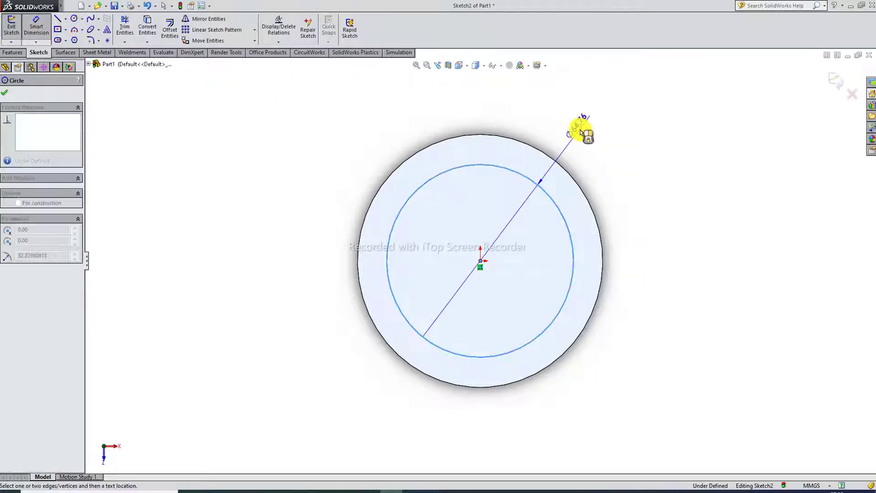
{"action": "left_click", "coordinate": [581, 129]}
{"action": "type", "text": "79"}
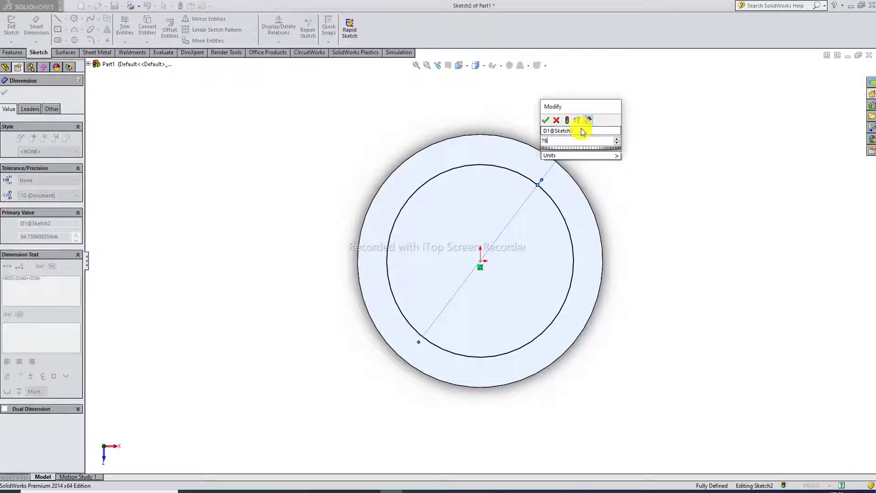
{"action": "key", "text": "Return"}
{"action": "right_click", "coordinate": [623, 155]}
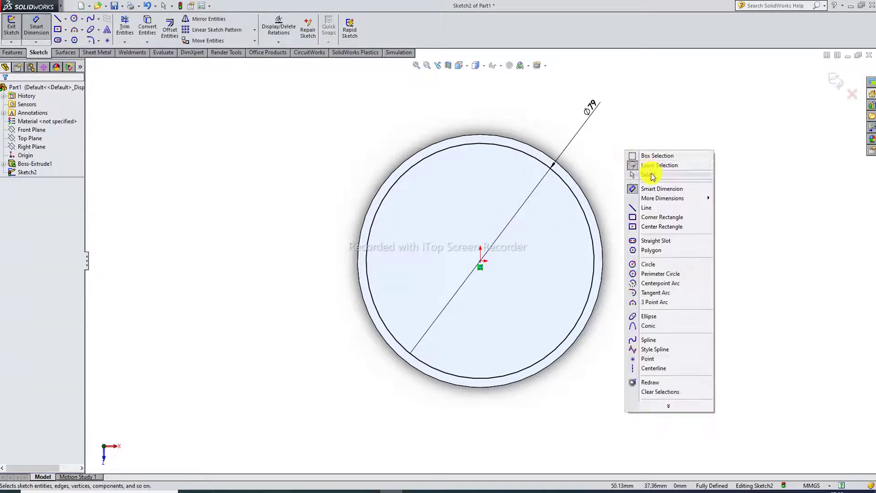
{"action": "left_click", "coordinate": [649, 166]}
{"action": "left_click", "coordinate": [14, 53]}
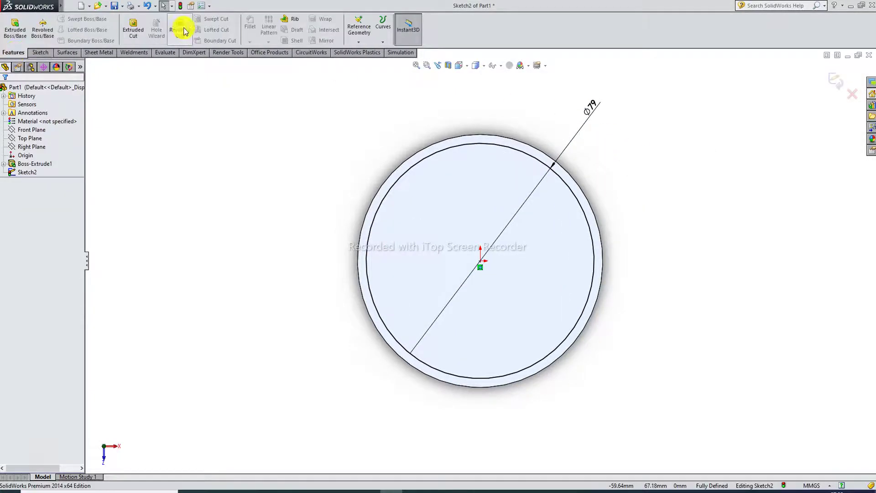
{"action": "left_click", "coordinate": [133, 27]}
Make the cut start from a reversed 7.3 mm offset from the sketch plane
{"action": "middle_click_drag", "start_coordinate": [467, 150], "coordinate": [511, 112]}
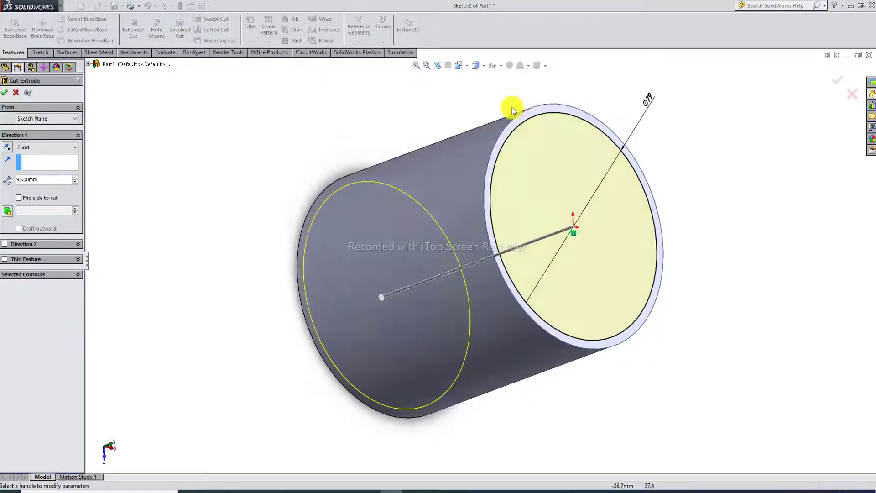
{"action": "middle_click_drag", "start_coordinate": [605, 188], "coordinate": [618, 91]}
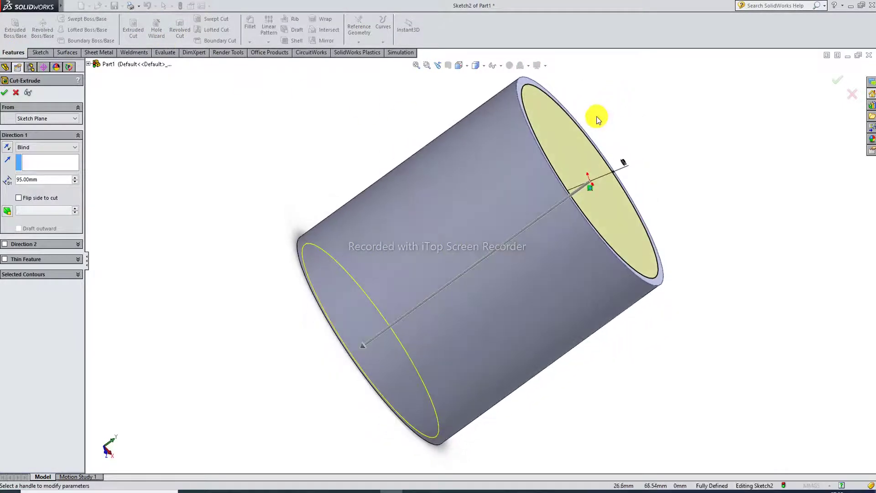
{"action": "left_click", "coordinate": [53, 119]}
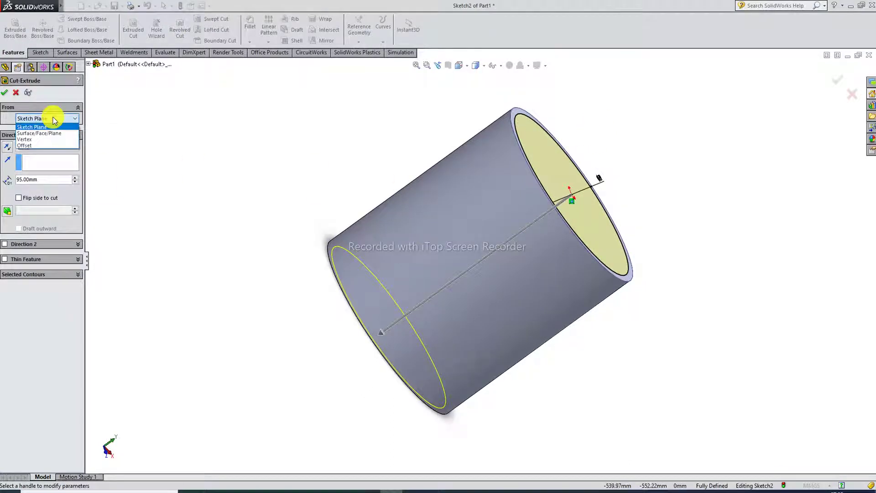
{"action": "left_click", "coordinate": [44, 146]}
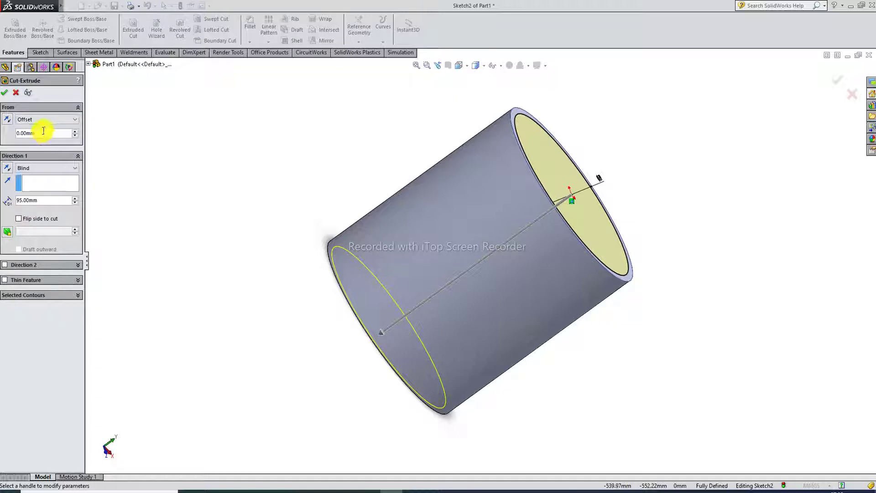
{"action": "type", "text": "7.3"}
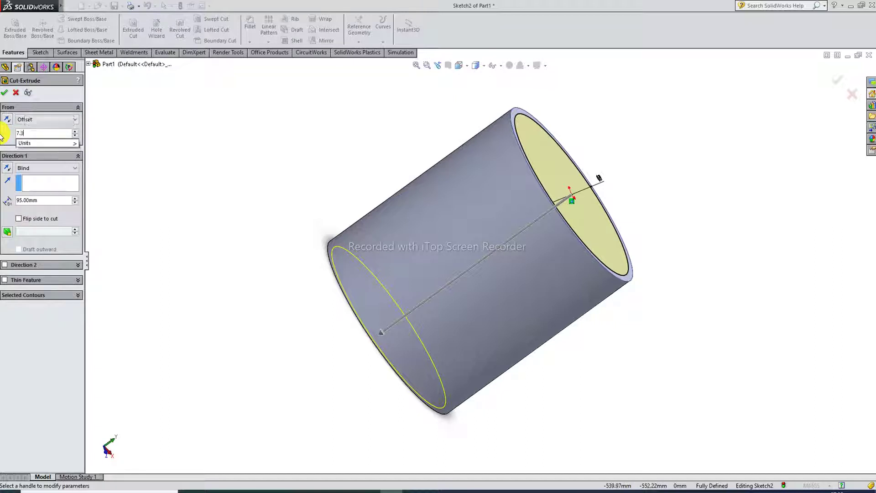
{"action": "key", "text": "Return"}
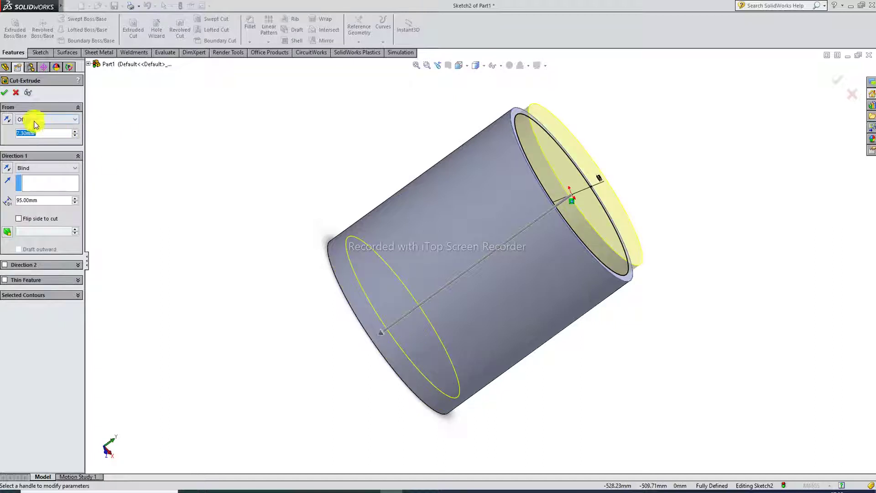
{"action": "left_click", "coordinate": [5, 121]}
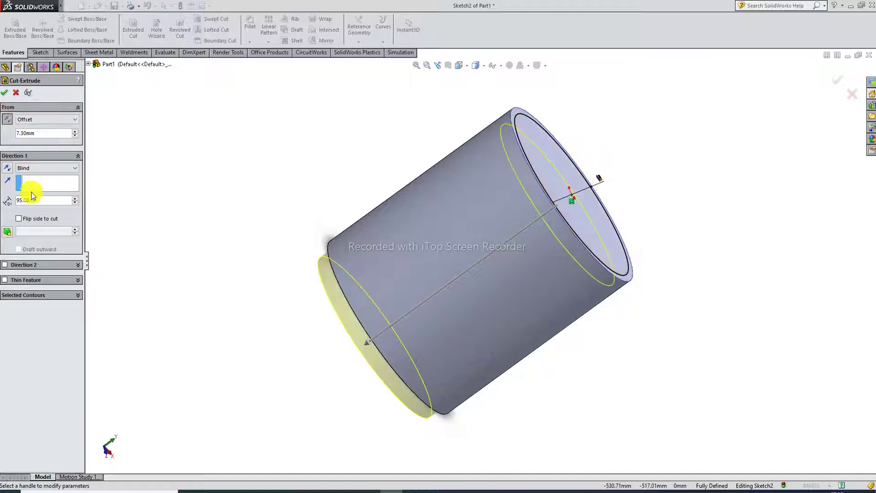
Cut 4.3 mm deep with Flip side to cut, forming the ring groove
{"action": "left_click_drag", "start_coordinate": [45, 197], "coordinate": [12, 203]}
{"action": "type", "text": "4.3"}
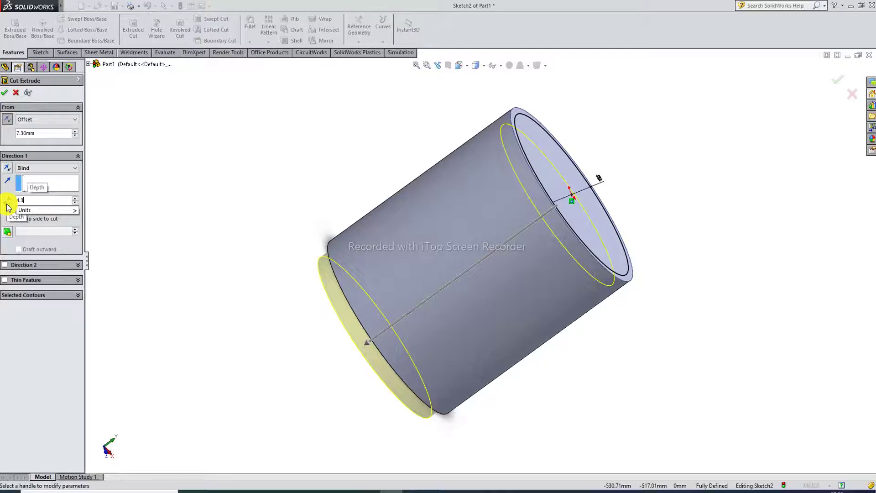
{"action": "key", "text": "Return"}
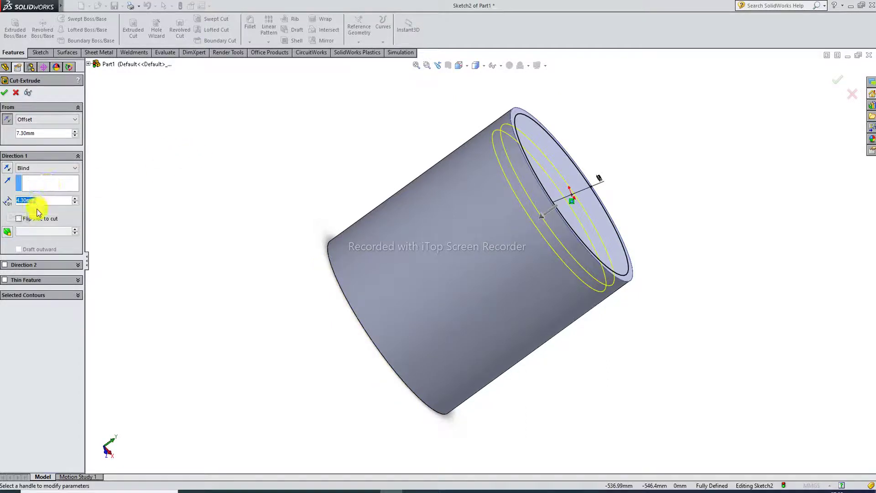
{"action": "left_click", "coordinate": [37, 223]}
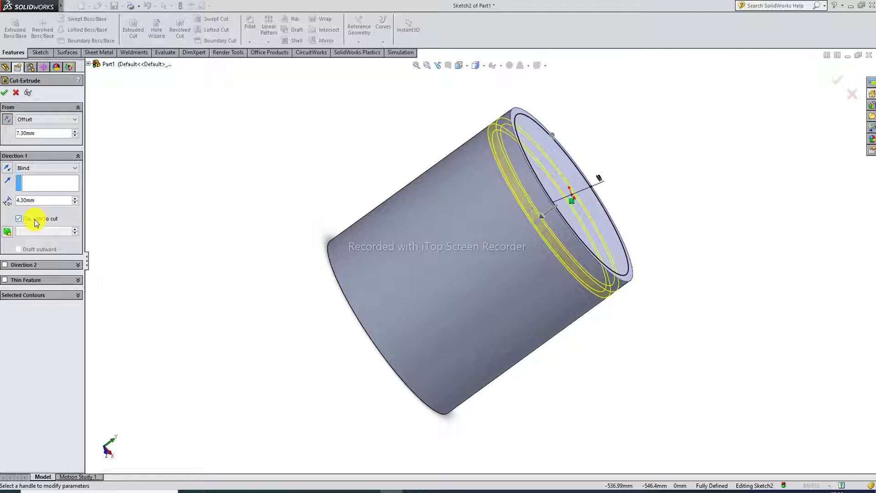
{"action": "left_click", "coordinate": [5, 93]}
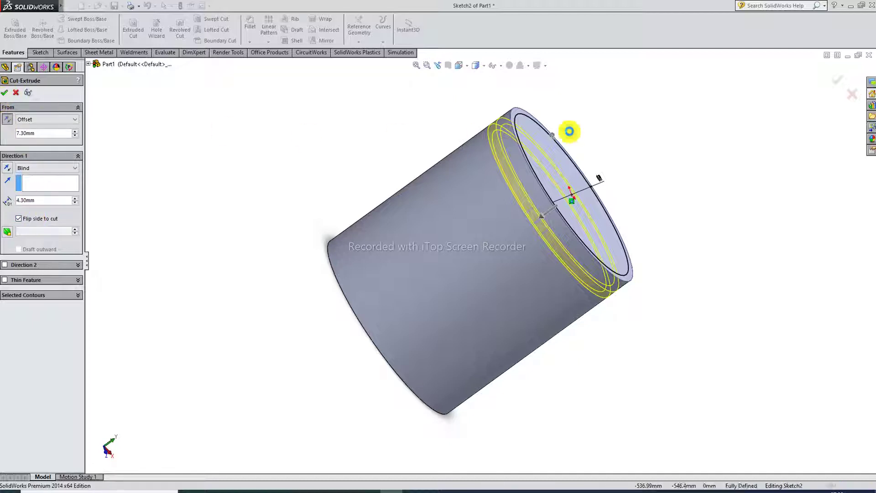
{"action": "scroll", "coordinate": [627, 173], "scroll_direction": "up", "scroll_amount": 3}
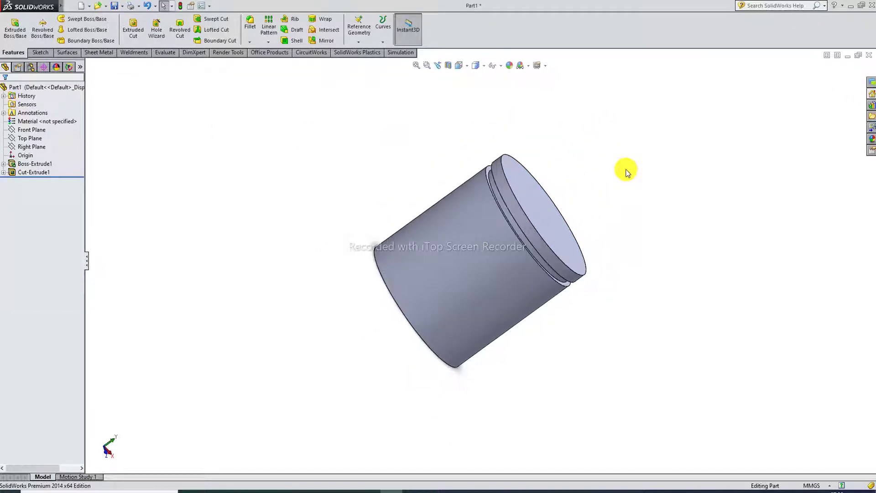
{"action": "middle_click_drag", "start_coordinate": [626, 170], "coordinate": [616, 186]}
Show temporary axes so the cylinder's axis is visible
{"action": "left_click", "coordinate": [501, 67]}
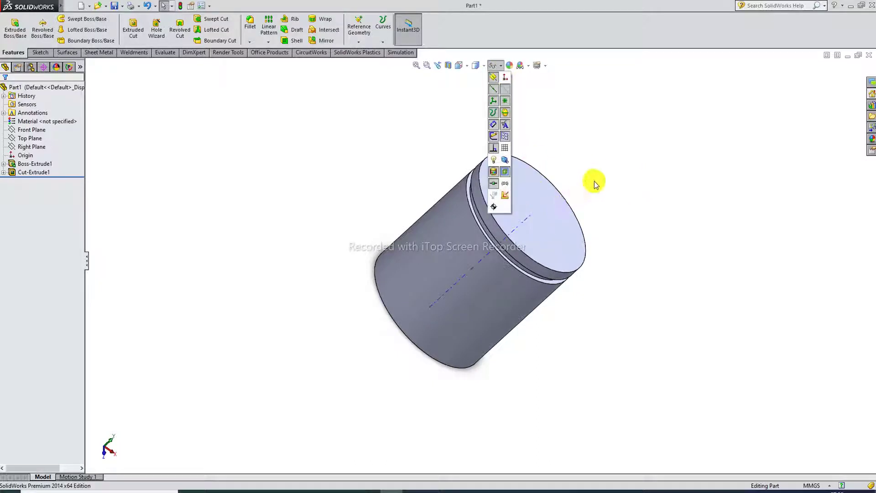
{"action": "left_click", "coordinate": [505, 90]}
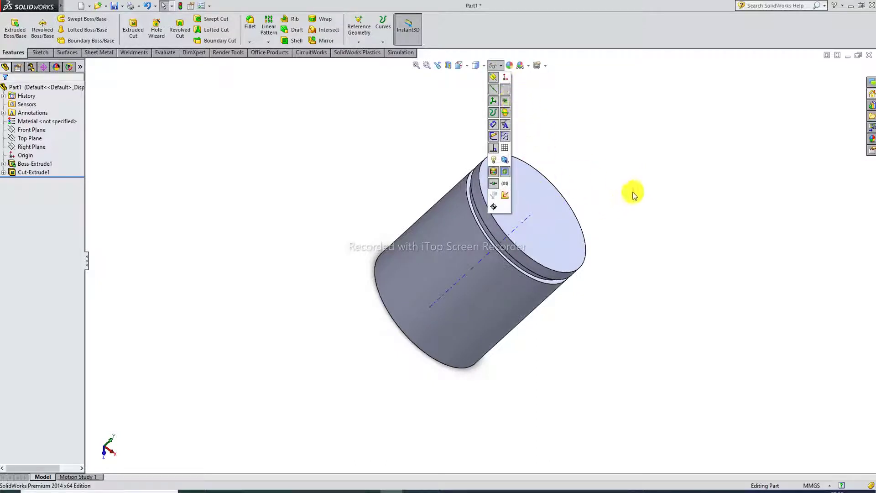
{"action": "left_click", "coordinate": [616, 188]}
Linear-pattern Cut-Extrude1 along Axis1 with 7.3+4.3 (11.60 mm) spacing and 3 instances
{"action": "left_click", "coordinate": [269, 46]}
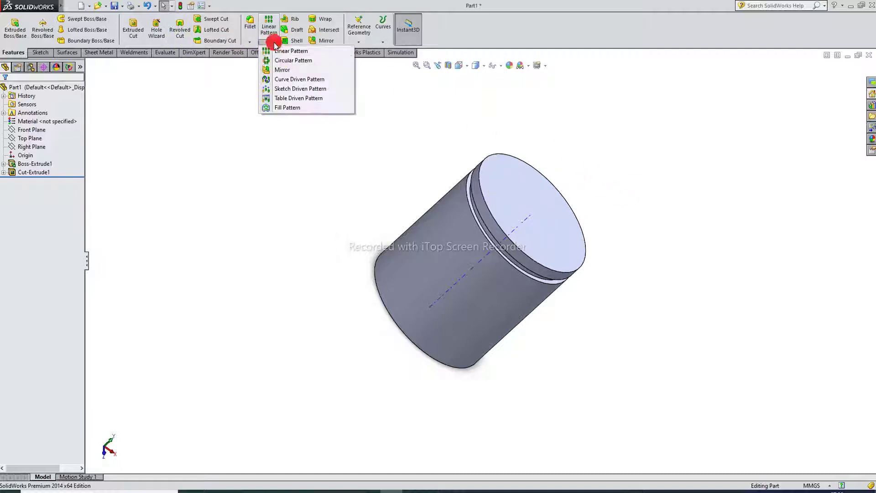
{"action": "left_click", "coordinate": [279, 52]}
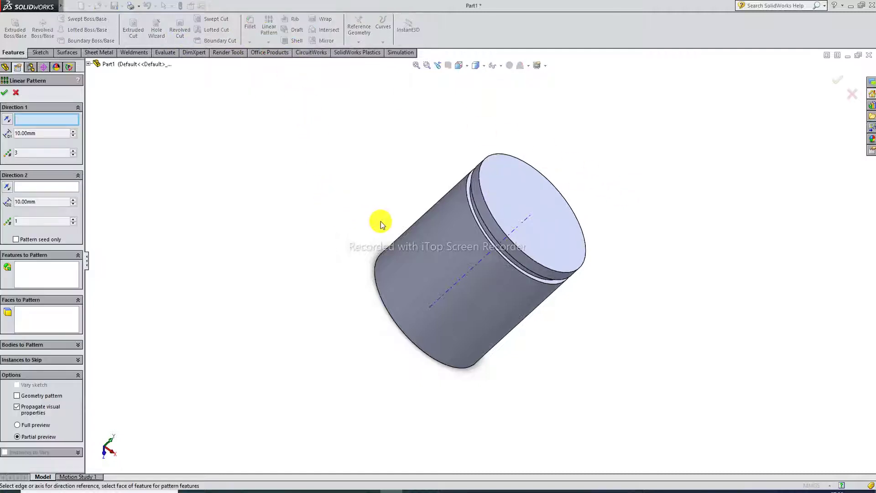
{"action": "middle_click_drag", "start_coordinate": [382, 221], "coordinate": [416, 178]}
{"action": "left_click", "coordinate": [496, 251]}
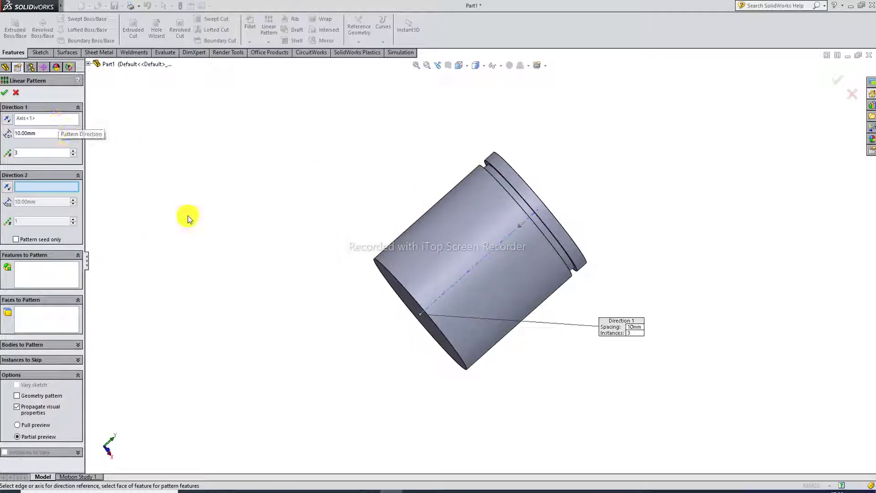
{"action": "left_click", "coordinate": [509, 193]}
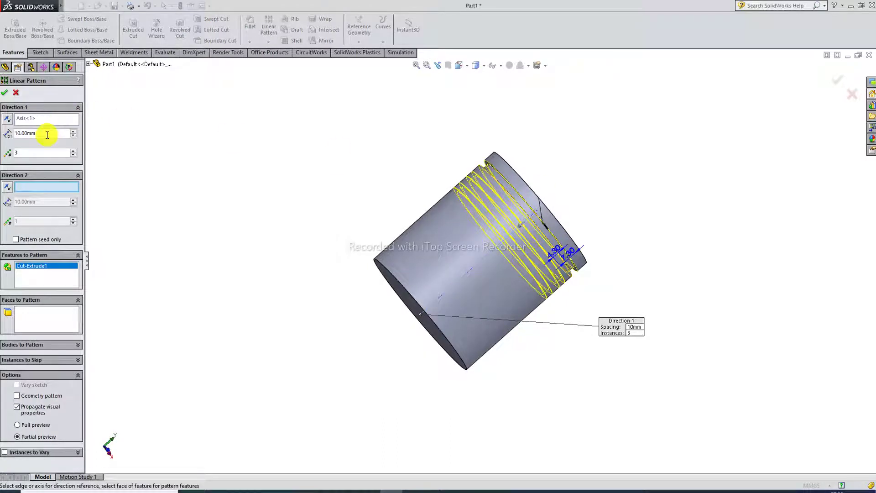
{"action": "left_click_drag", "start_coordinate": [35, 134], "coordinate": [2, 132]}
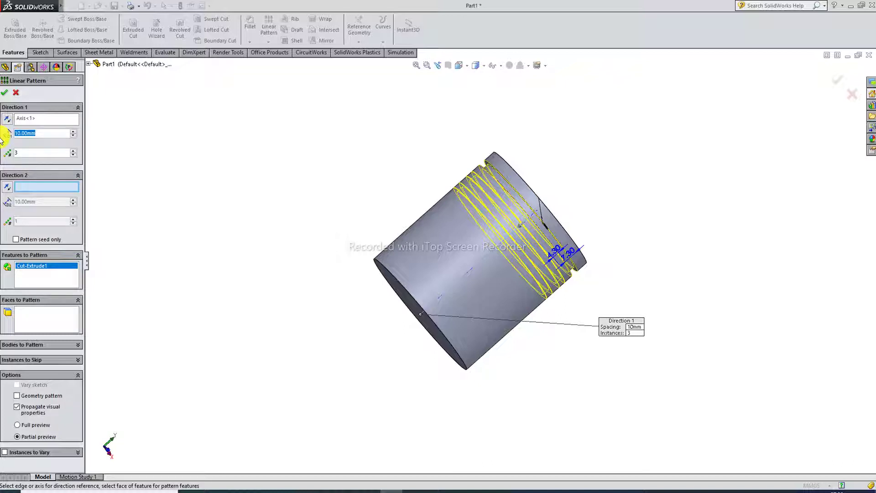
{"action": "type", "text": "7.3"}
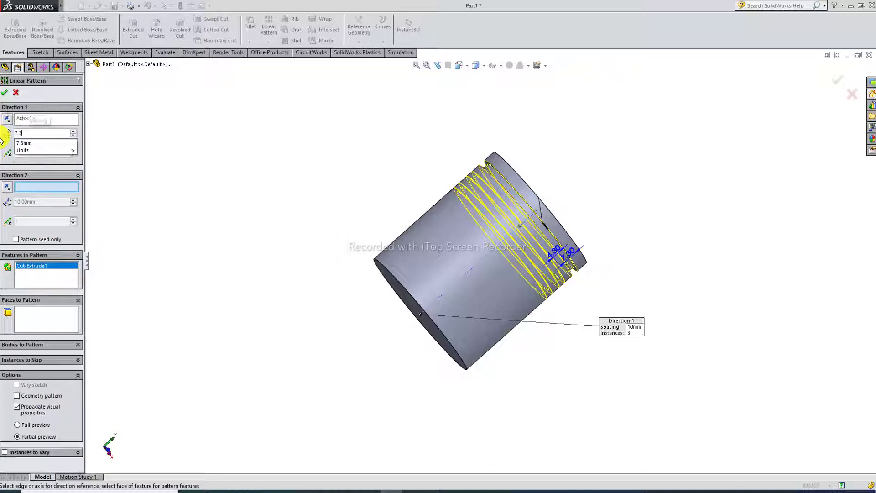
{"action": "type", "text": "+"}
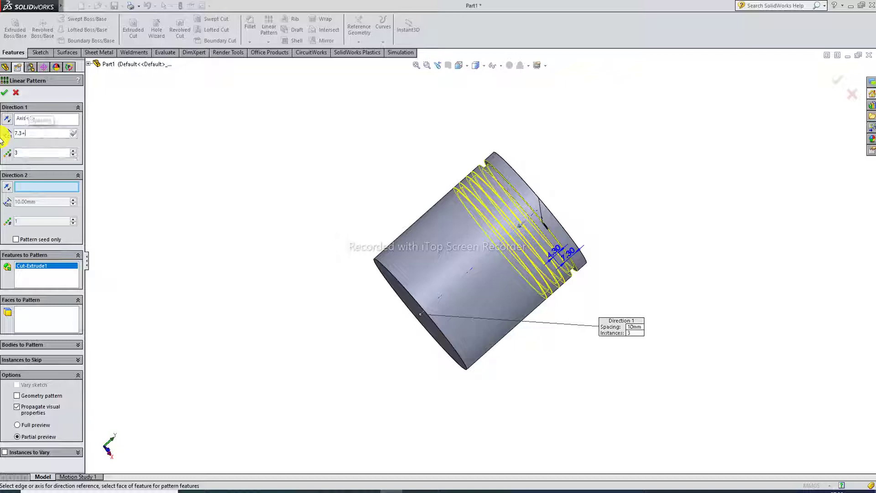
{"action": "type", "text": "4"}
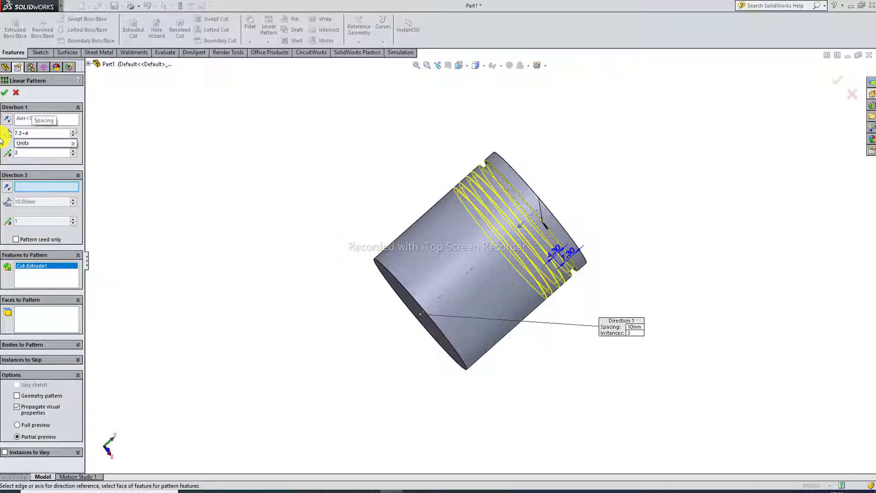
{"action": "type", "text": ".3"}
{"action": "key", "text": "Return"}
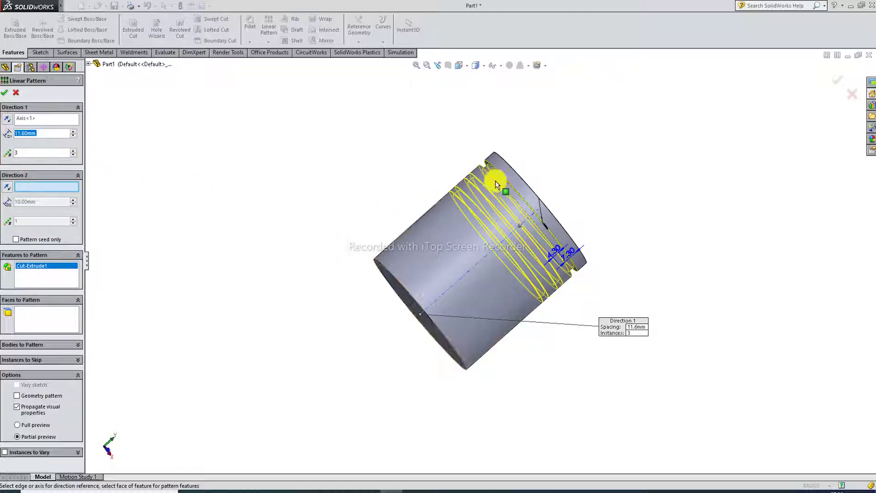
{"action": "middle_click_drag", "start_coordinate": [502, 182], "coordinate": [524, 196]}
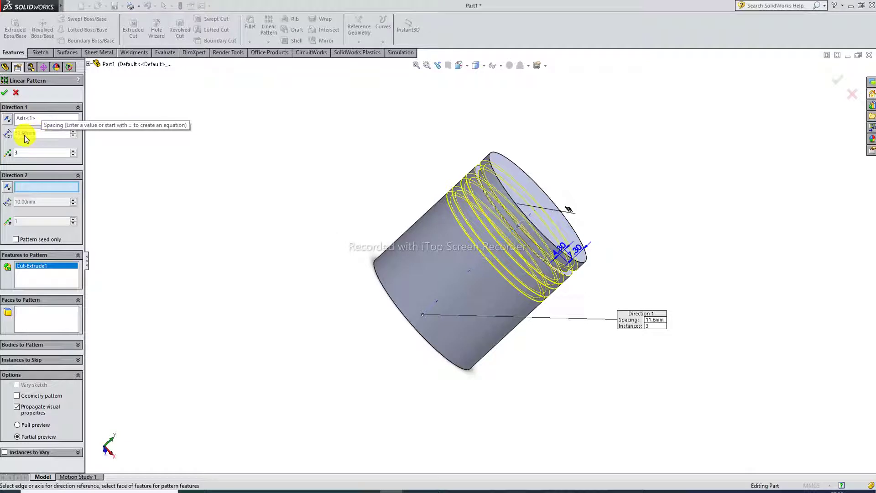
{"action": "left_click", "coordinate": [19, 154]}
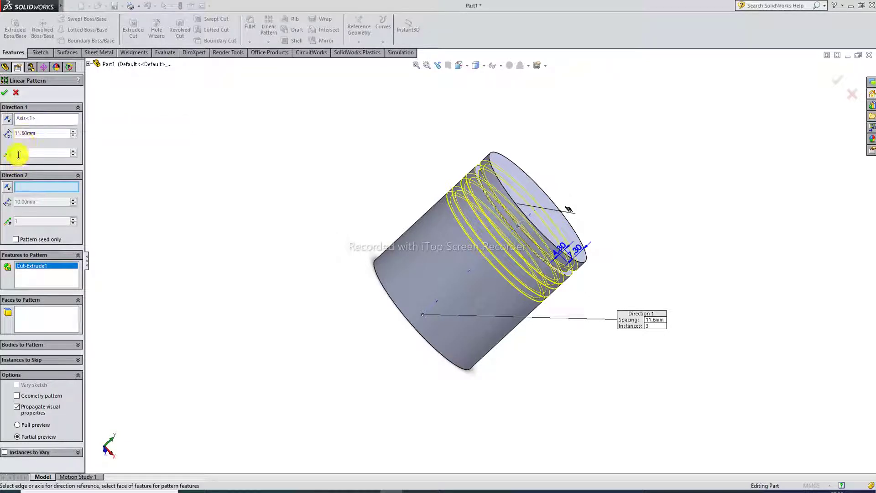
{"action": "left_click", "coordinate": [4, 93]}
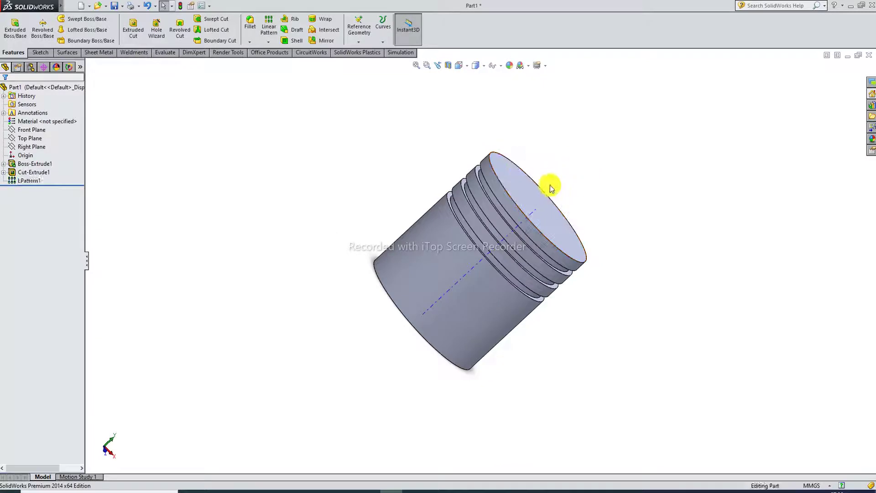
Hide the temporary axis through the piston
{"action": "left_click", "coordinate": [501, 66]}
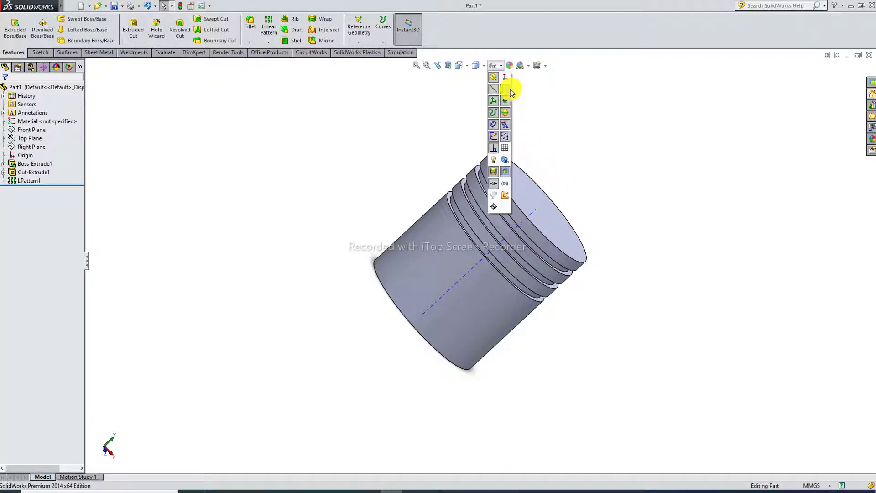
{"action": "left_click", "coordinate": [506, 90]}
{"action": "left_click", "coordinate": [383, 490]}
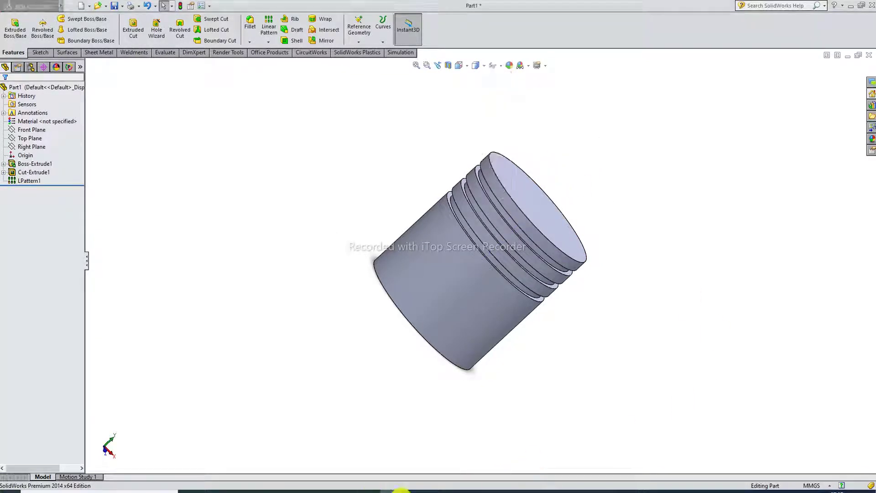
Check the reference drawing PDF, then return to the SolidWorks model
{"action": "left_click", "coordinate": [757, 480]}
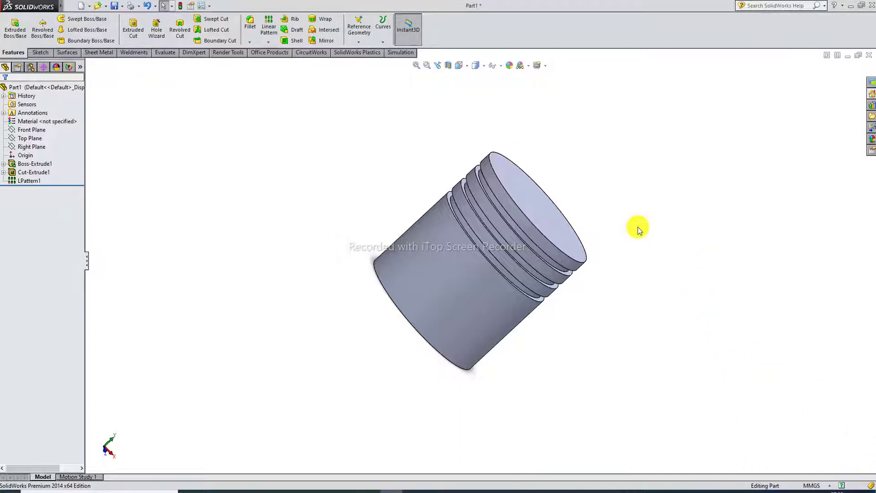
{"action": "left_click", "coordinate": [231, 487]}
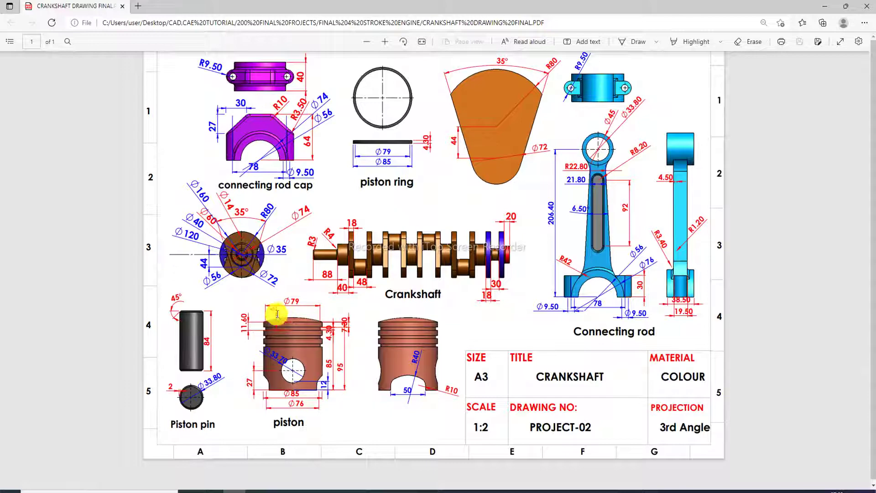
{"action": "left_click", "coordinate": [393, 491]}
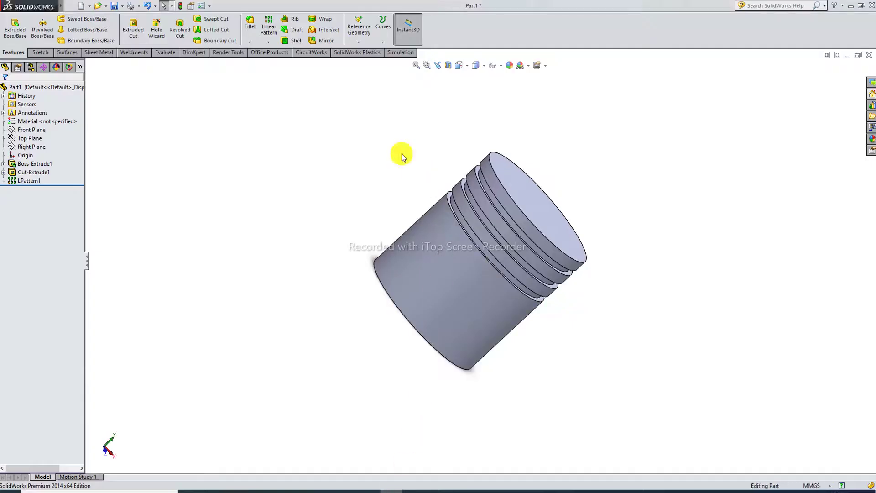
{"action": "left_click", "coordinate": [71, 5]}
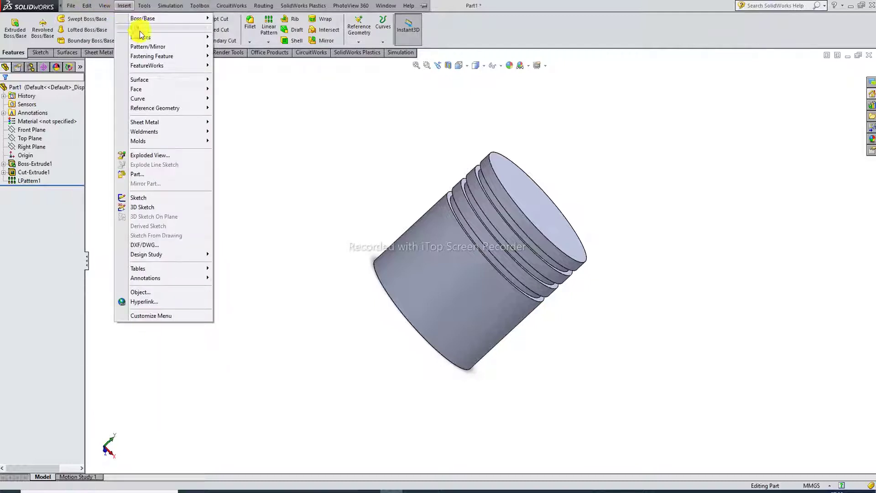
Add a 6 mm Dome to the piston's top face via Insert > Features > Dome
{"action": "mouse_move", "coordinate": [143, 35]}
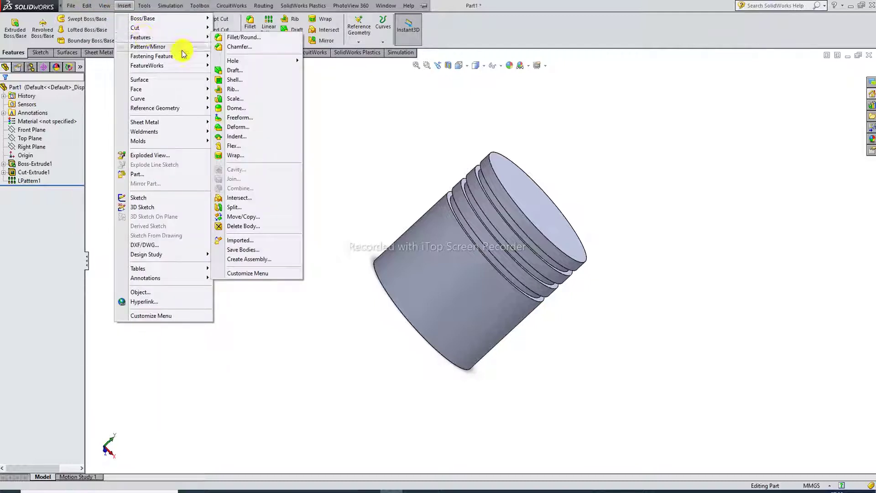
{"action": "left_click", "coordinate": [235, 110]}
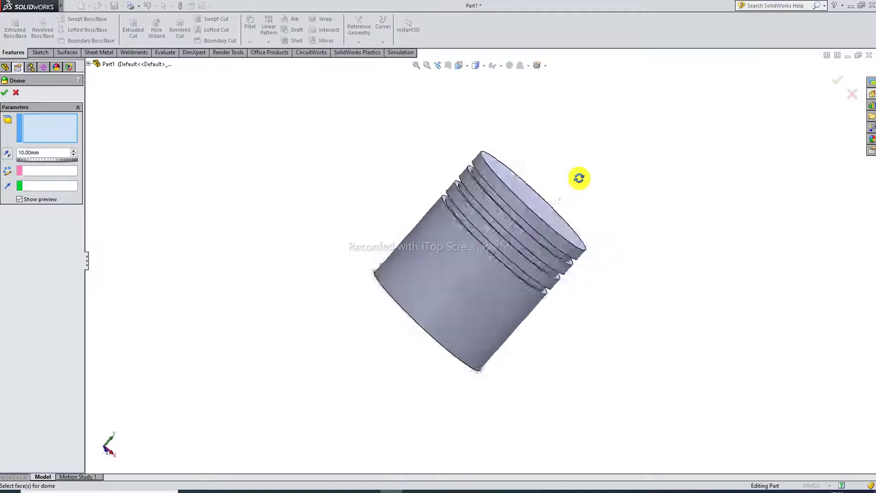
{"action": "middle_click_drag", "start_coordinate": [579, 178], "coordinate": [548, 221]}
{"action": "left_click", "coordinate": [511, 218]}
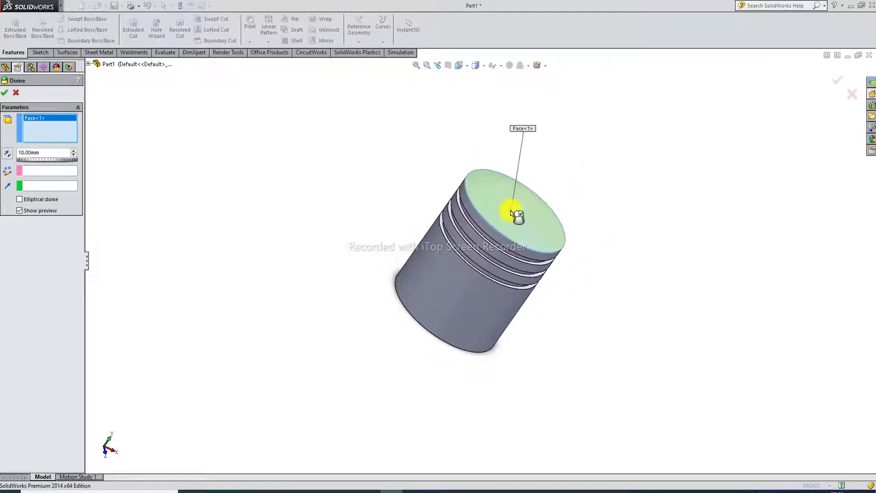
{"action": "left_click_drag", "start_coordinate": [47, 154], "coordinate": [2, 153]}
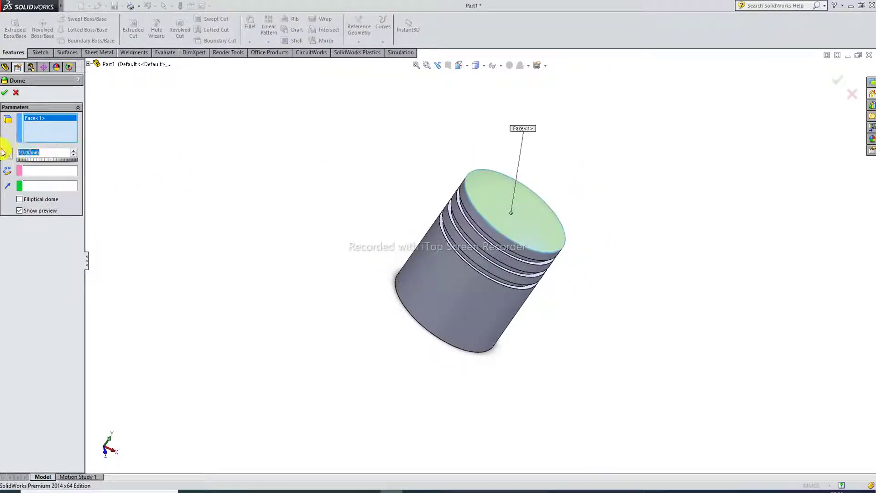
{"action": "type", "text": "6"}
{"action": "key", "text": "Return"}
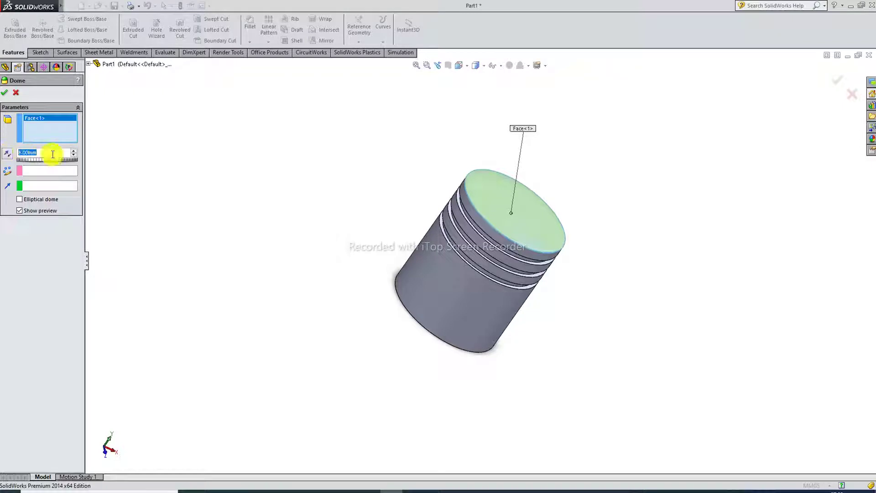
{"action": "left_click", "coordinate": [5, 93]}
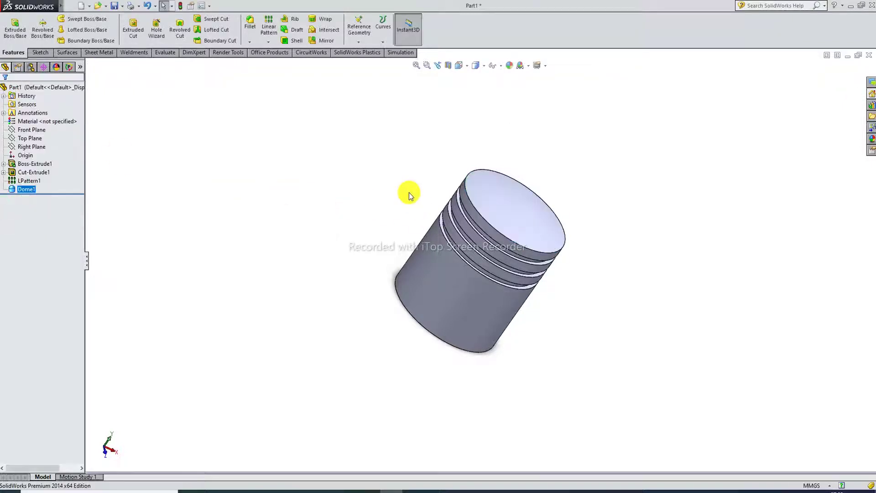
Start a sketch on the piston's bottom face in Bottom view, consulting the reference drawing
{"action": "middle_click_drag", "start_coordinate": [404, 196], "coordinate": [509, 147]}
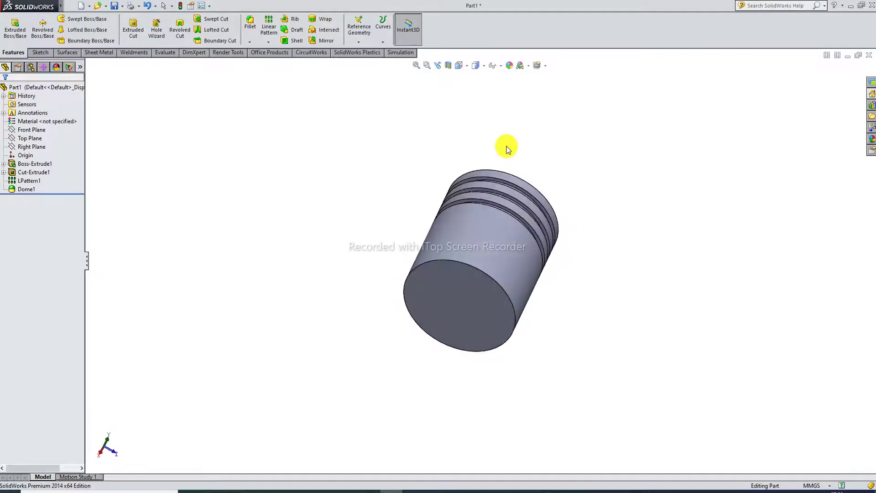
{"action": "left_click", "coordinate": [473, 279]}
{"action": "left_click", "coordinate": [506, 253]}
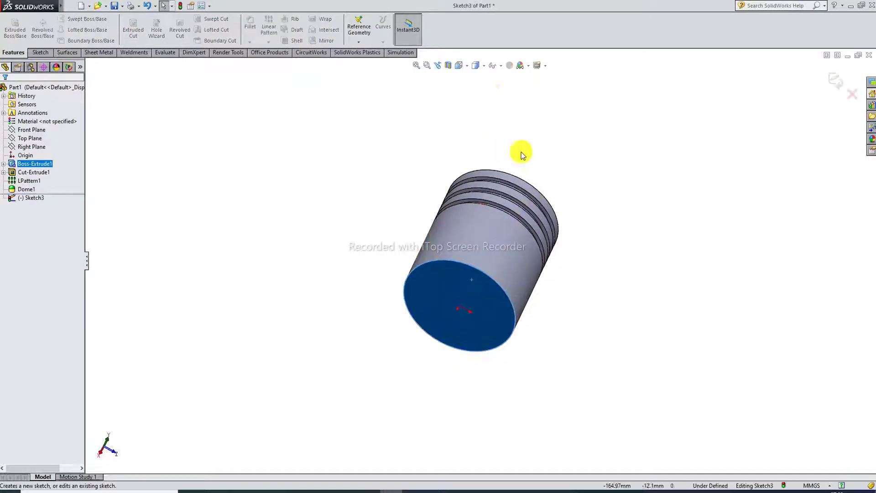
{"action": "left_click", "coordinate": [466, 65]}
{"action": "left_click", "coordinate": [505, 115]}
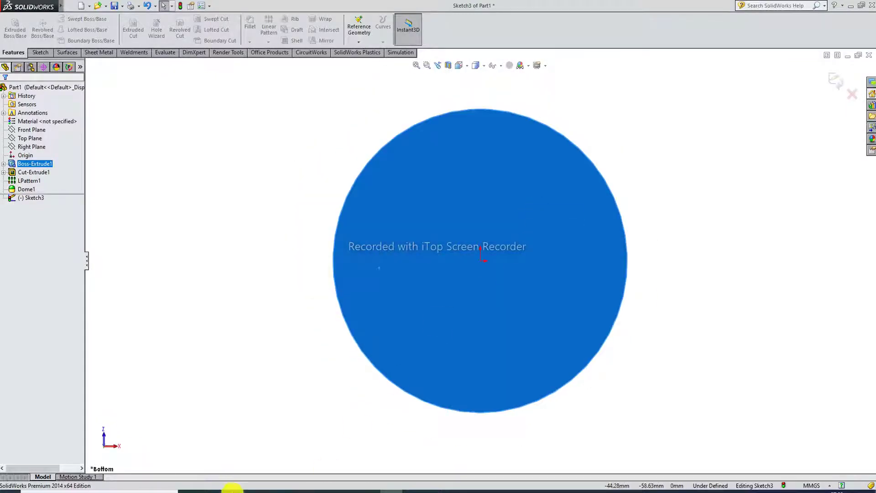
{"action": "left_click", "coordinate": [232, 488]}
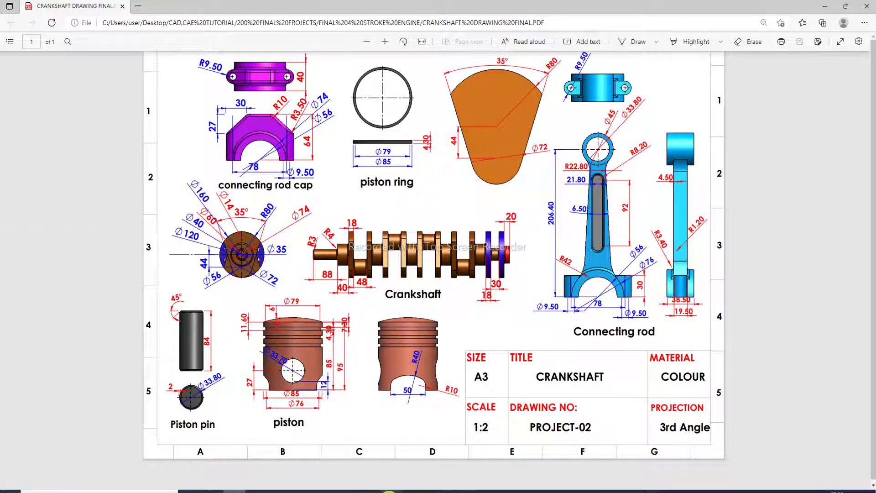
{"action": "mouse_move", "coordinate": [388, 492]}
{"action": "left_click", "coordinate": [393, 459]}
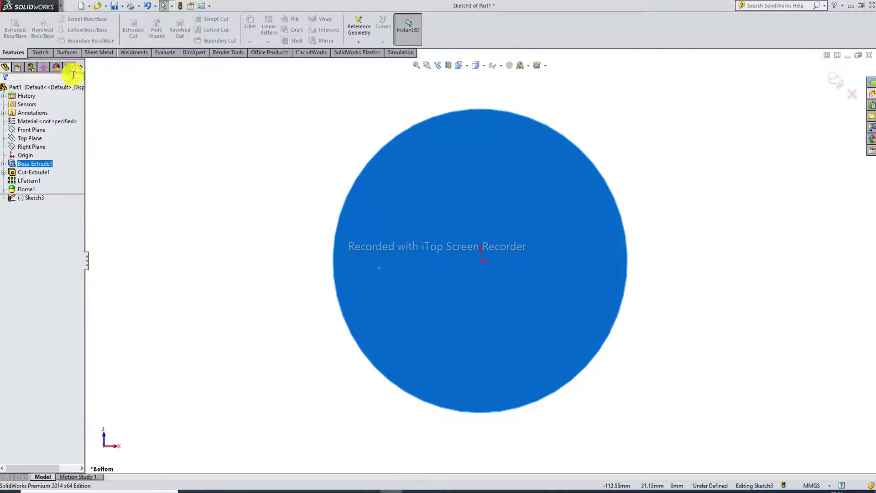
Draw a circle centred on the origin of the bottom-face sketch
{"action": "left_click", "coordinate": [41, 53]}
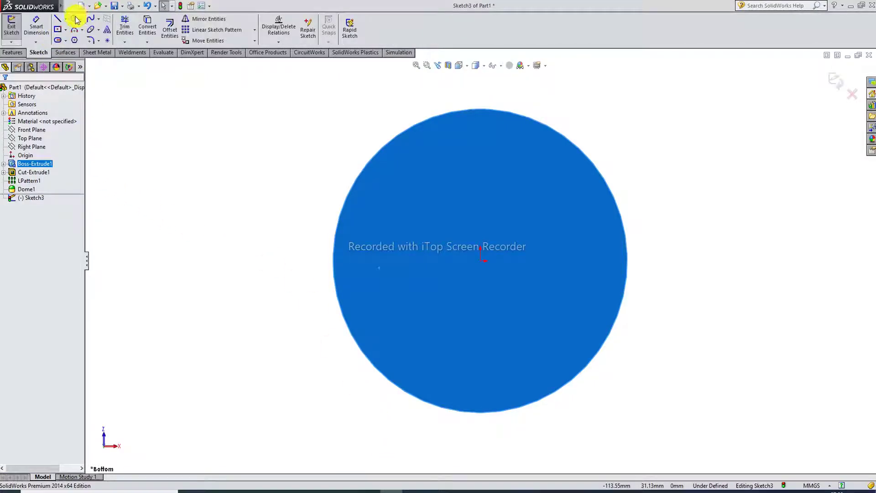
{"action": "left_click", "coordinate": [74, 19]}
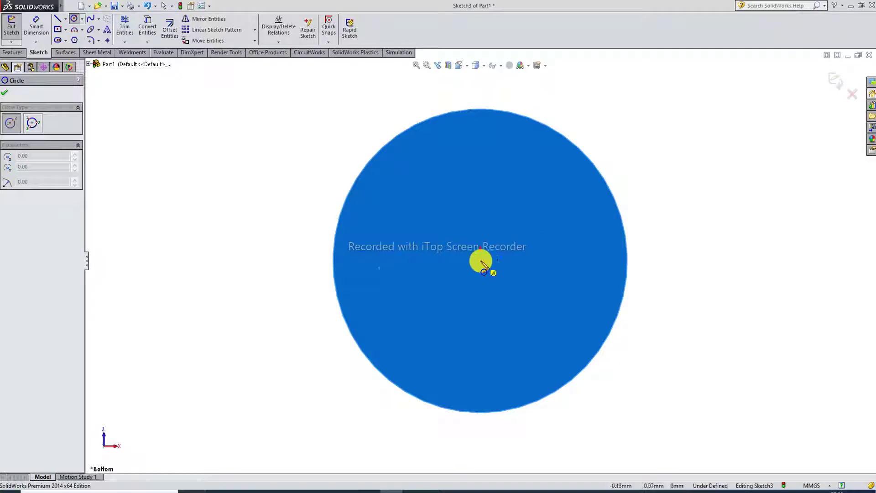
{"action": "left_click", "coordinate": [480, 261]}
{"action": "left_click", "coordinate": [523, 146]}
{"action": "right_click", "coordinate": [578, 137]}
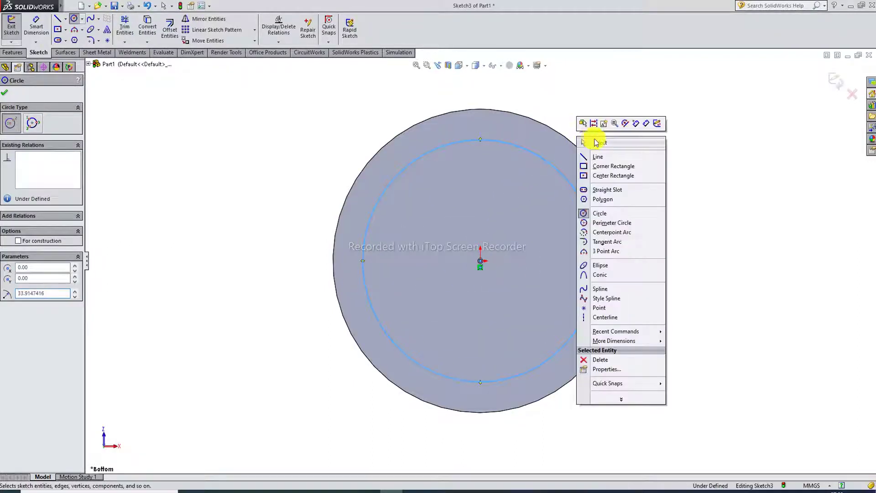
{"action": "left_click", "coordinate": [600, 143]}
Dimension the circle to 76 mm diameter and start an Extruded Cut from it
{"action": "left_click", "coordinate": [38, 26]}
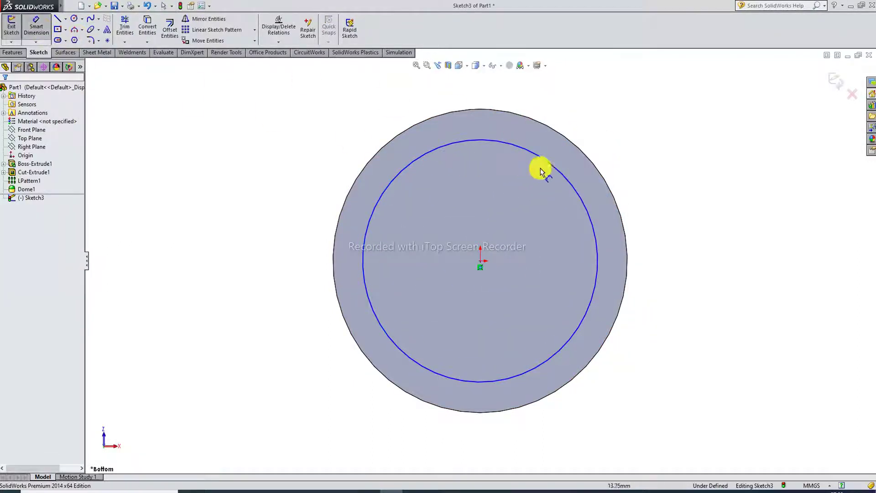
{"action": "left_click", "coordinate": [555, 168]}
{"action": "left_click", "coordinate": [622, 113]}
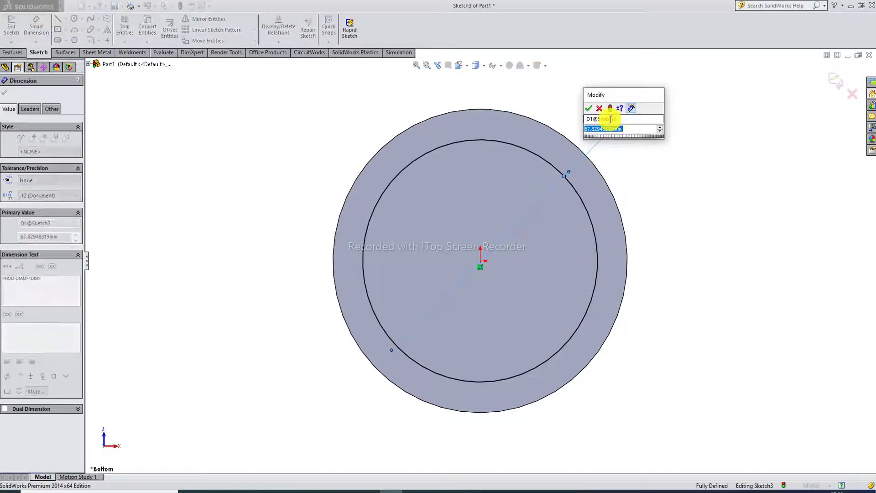
{"action": "type", "text": "76"}
{"action": "key", "text": "Return"}
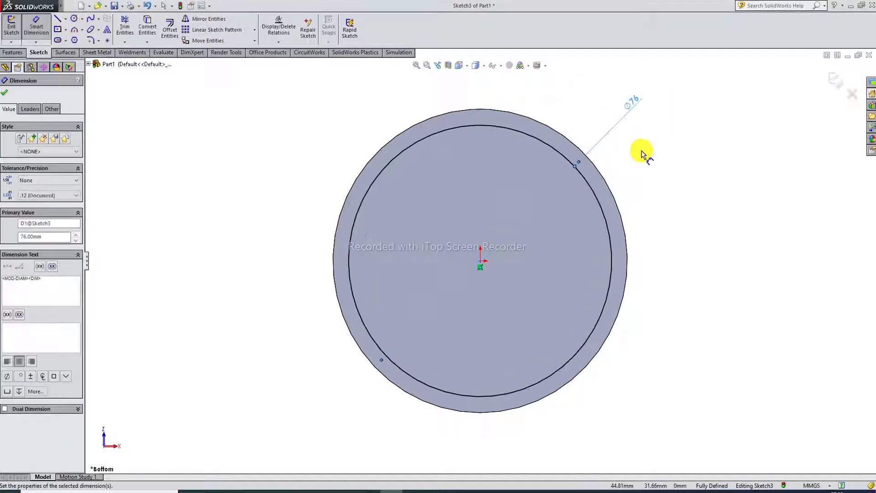
{"action": "right_click", "coordinate": [326, 112]}
{"action": "left_click", "coordinate": [332, 117]}
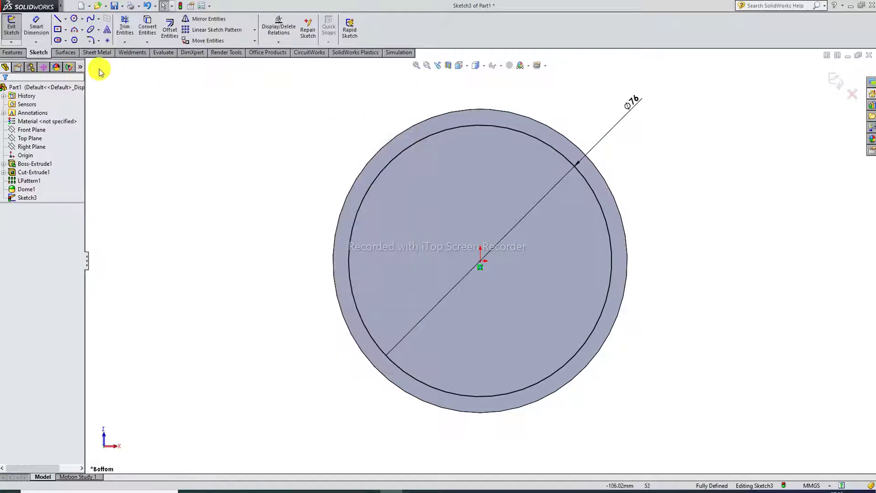
{"action": "left_click", "coordinate": [10, 54]}
{"action": "left_click", "coordinate": [132, 27]}
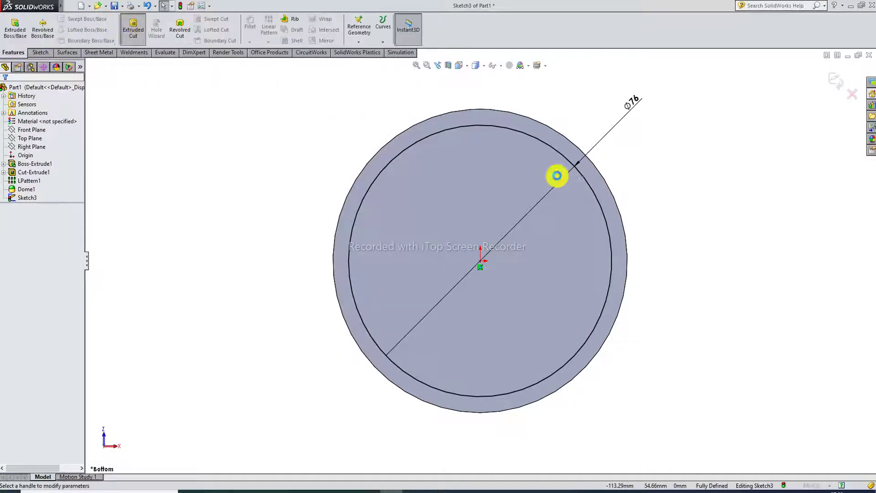
Cut the Ø76 circle 85 mm deep and orbit to inspect the hollow end
{"action": "middle_click_drag", "start_coordinate": [717, 194], "coordinate": [577, 245]}
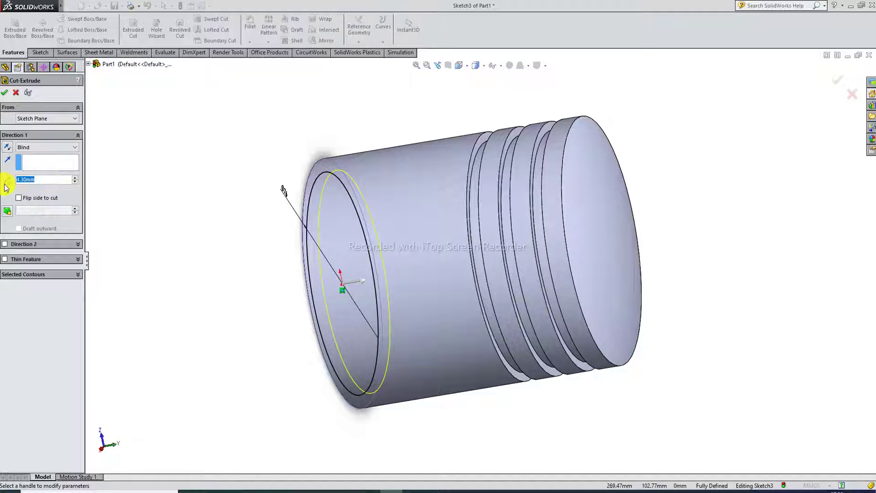
{"action": "type", "text": "85"}
{"action": "key", "text": "Return"}
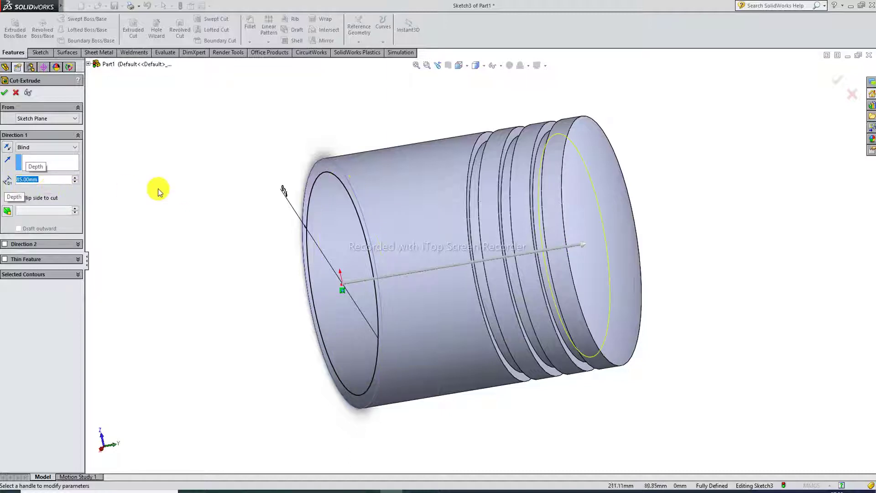
{"action": "left_click", "coordinate": [3, 92]}
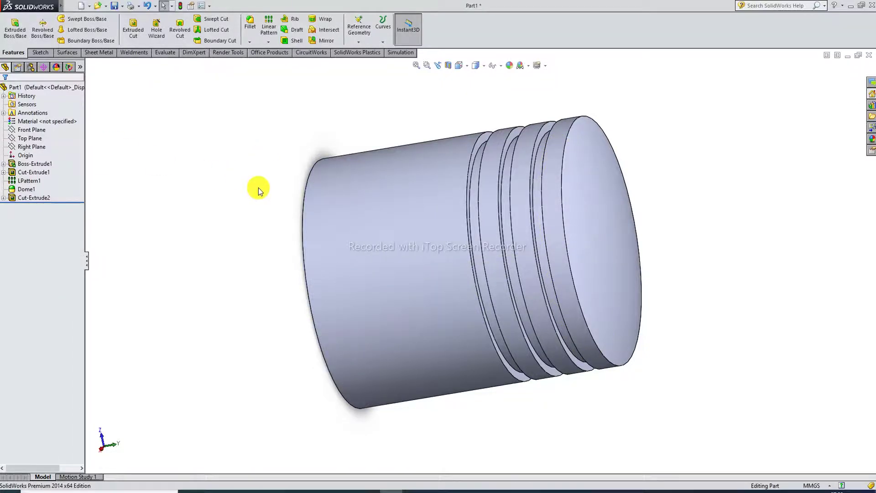
{"action": "middle_click_drag", "start_coordinate": [259, 187], "coordinate": [340, 199]}
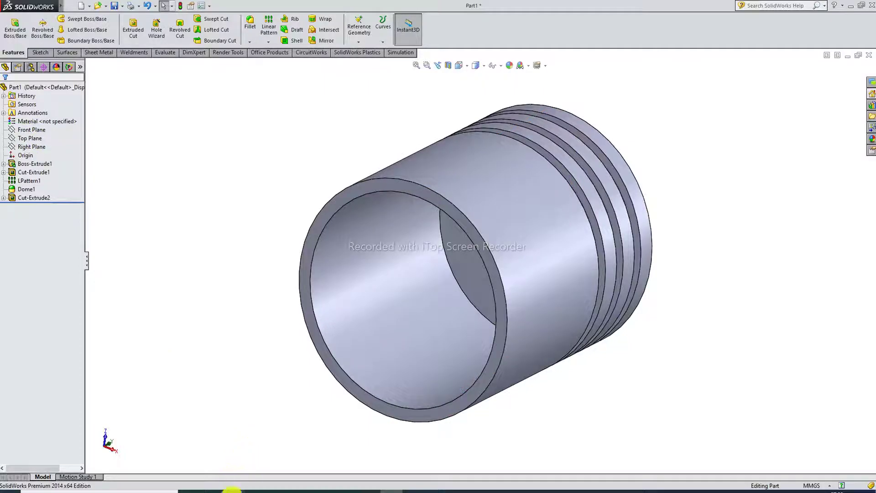
Check the reference drawing, then return to SolidWorks and select the Front Plane
{"action": "left_click", "coordinate": [233, 491]}
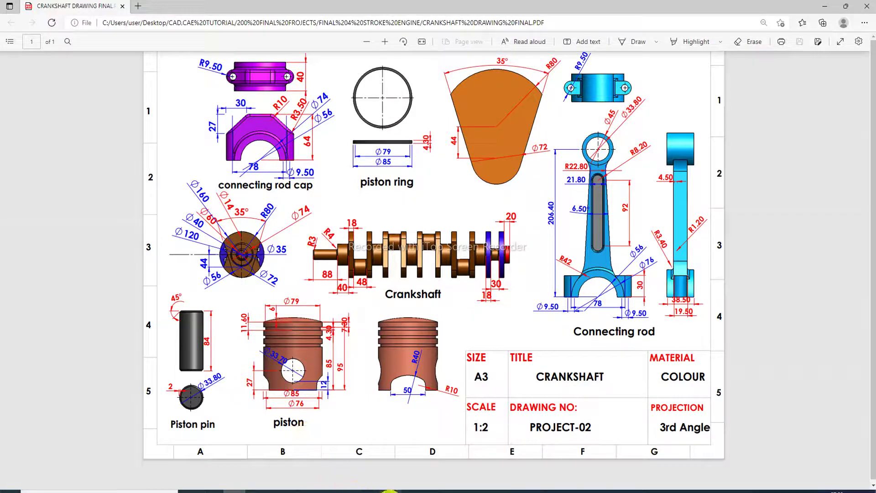
{"action": "key", "text": "alt+Tab"}
{"action": "left_click", "coordinate": [36, 130]}
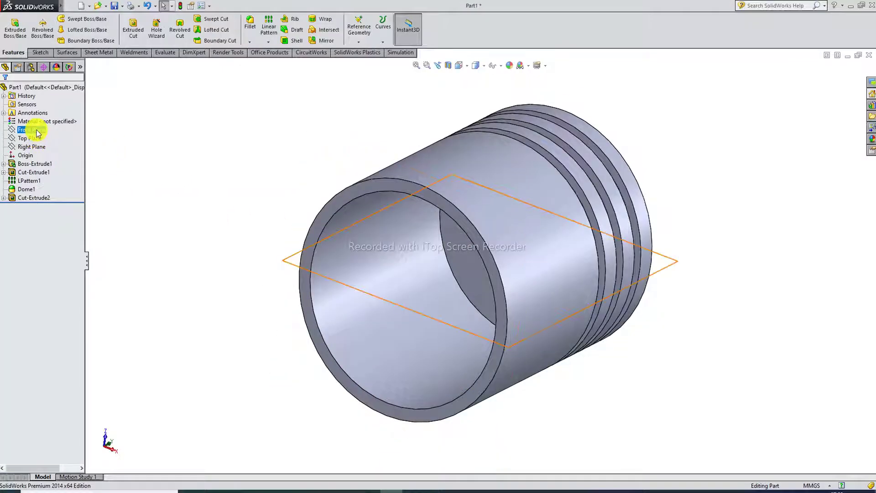
On a Front Plane sketch in Front view, draw a 14.64 mm radius pin-hole circle on the skirt
{"action": "left_click", "coordinate": [43, 120]}
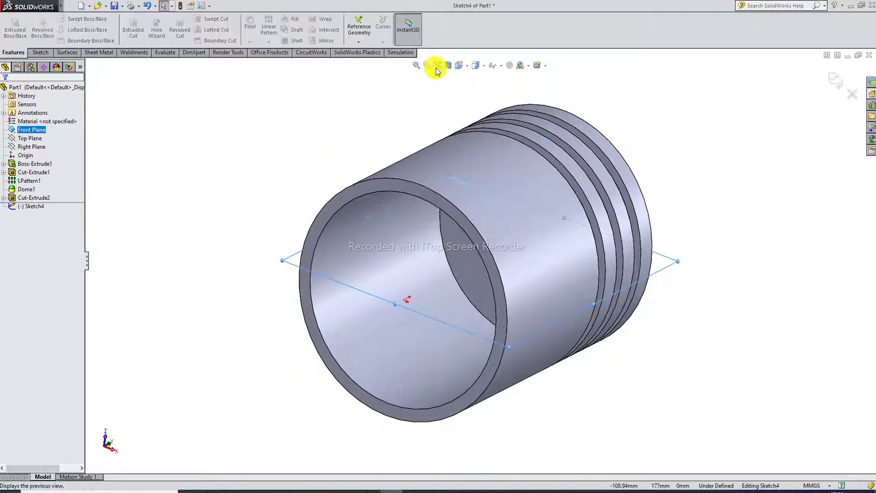
{"action": "left_click", "coordinate": [459, 65]}
{"action": "left_click", "coordinate": [505, 111]}
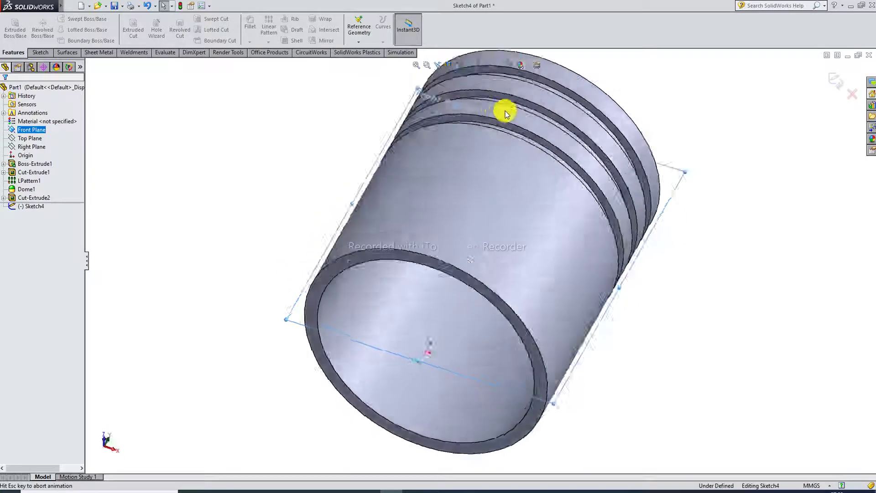
{"action": "left_click", "coordinate": [41, 53]}
{"action": "left_click", "coordinate": [74, 18]}
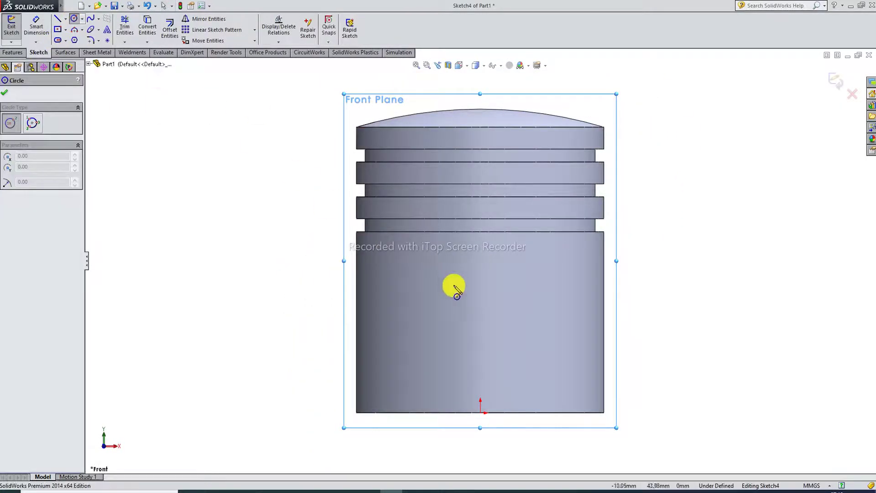
{"action": "left_click", "coordinate": [477, 294]}
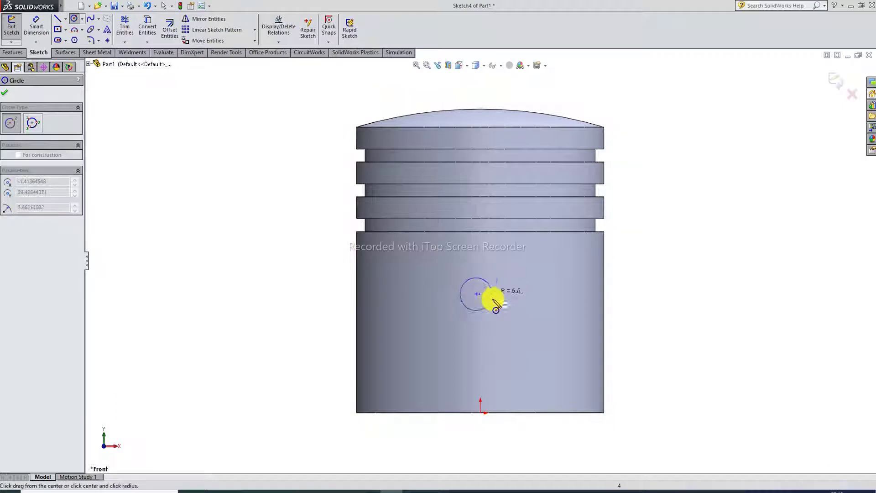
{"action": "left_click", "coordinate": [500, 332]}
{"action": "right_click", "coordinate": [553, 280]}
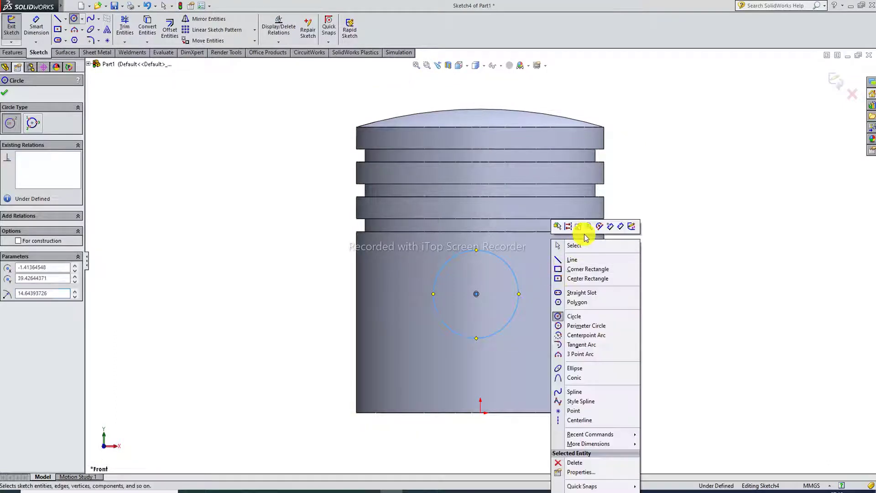
{"action": "left_click", "coordinate": [583, 249]}
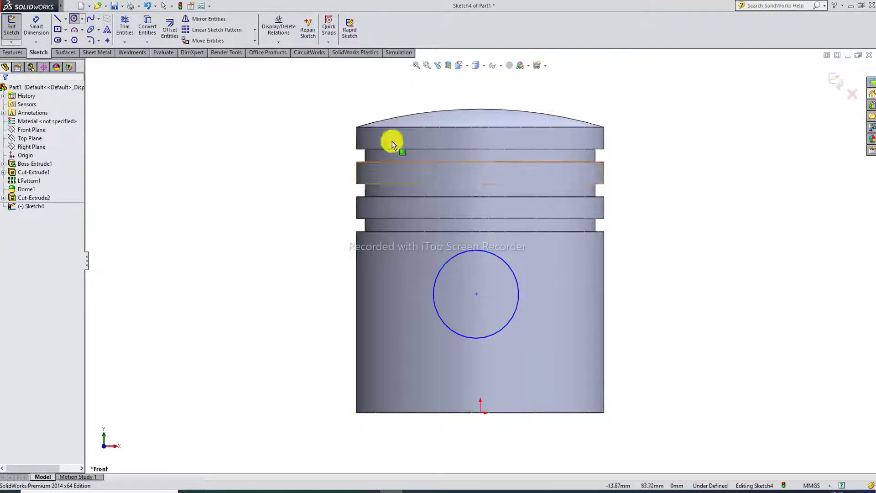
Dimension the pin-hole circle to Ø33.7 and place its centre 27 above the origin
{"action": "left_click", "coordinate": [37, 22]}
{"action": "left_click", "coordinate": [517, 283]}
{"action": "left_click", "coordinate": [666, 250]}
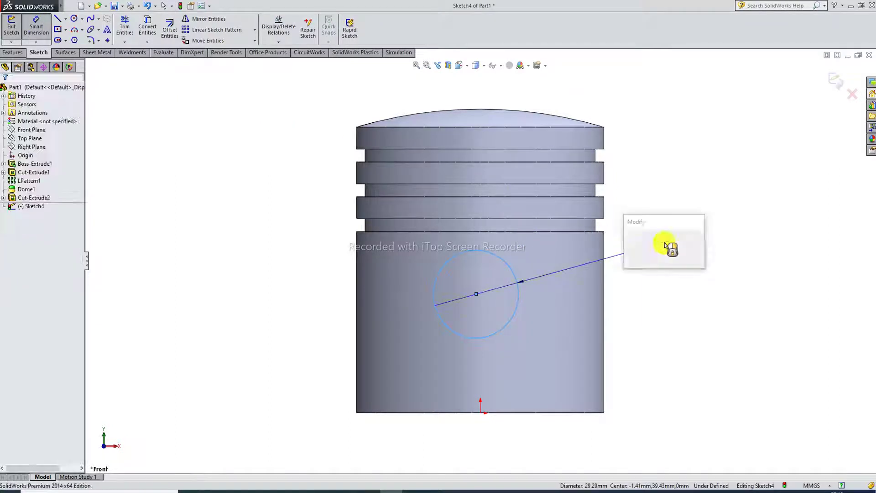
{"action": "type", "text": "33."}
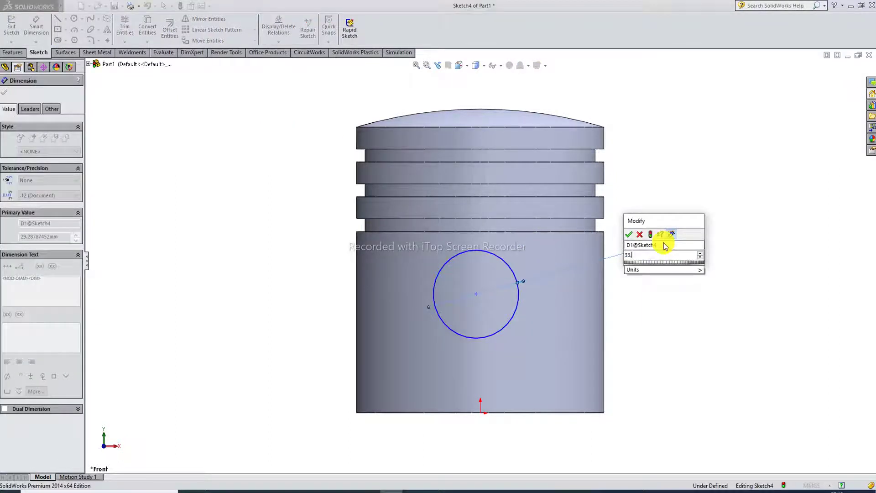
{"action": "type", "text": "7"}
{"action": "key", "text": "Return"}
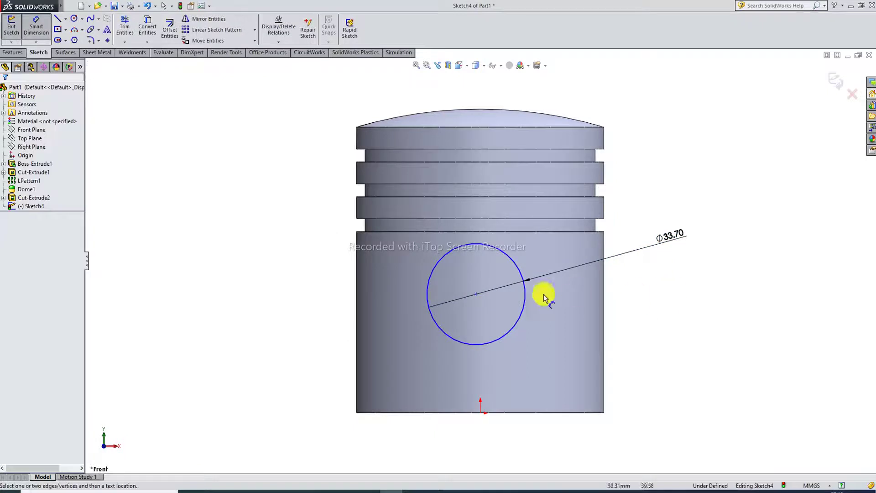
{"action": "left_click", "coordinate": [477, 295]}
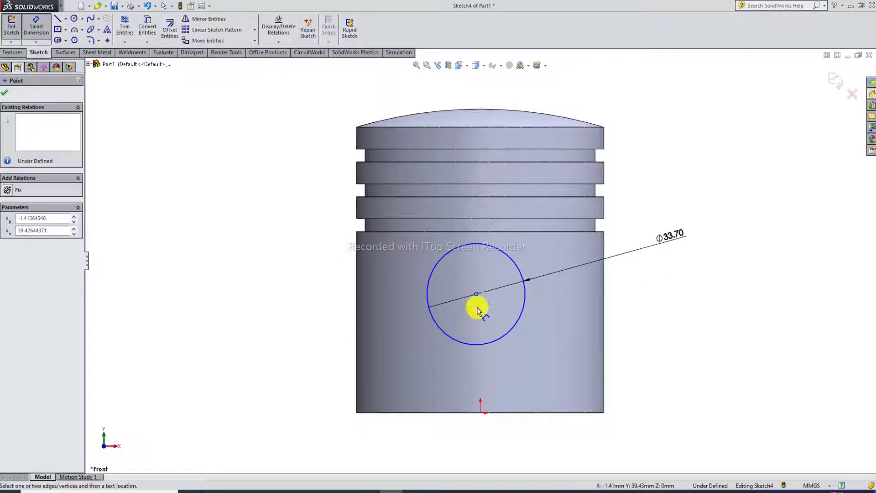
{"action": "left_click", "coordinate": [480, 413]}
{"action": "left_click", "coordinate": [255, 361]}
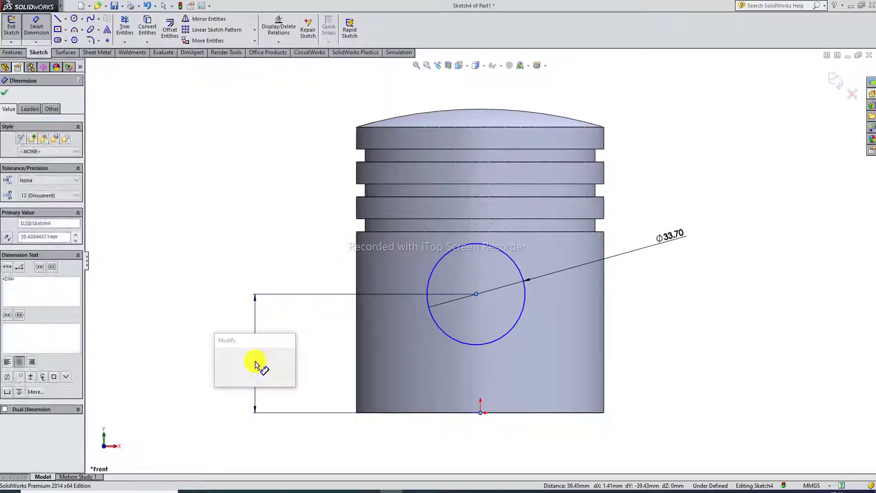
{"action": "type", "text": "27"}
{"action": "key", "text": "Return"}
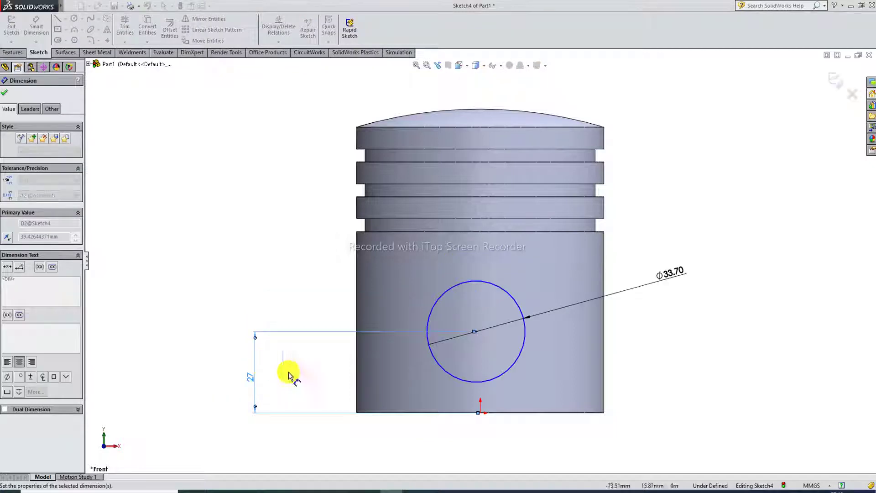
{"action": "left_click", "coordinate": [682, 349]}
{"action": "right_click", "coordinate": [716, 165]}
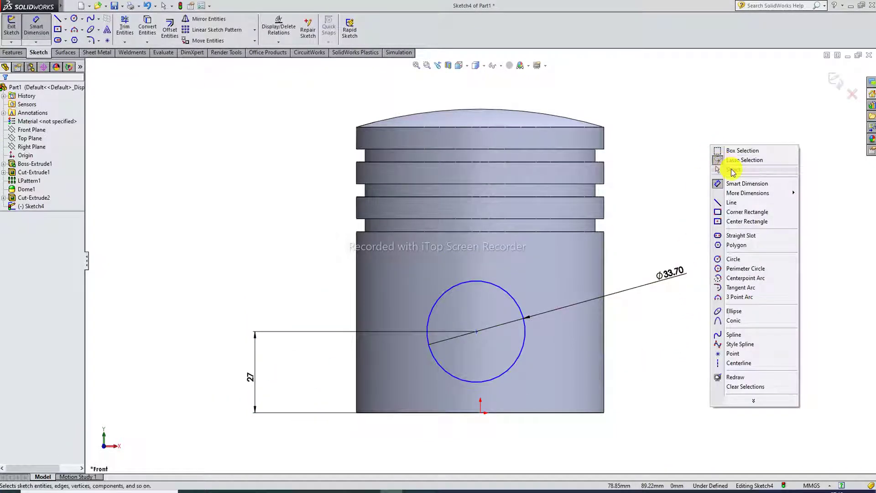
{"action": "left_click", "coordinate": [727, 172]}
Draw a vertical centerline from the circle centre to the origin to fully define the sketch
{"action": "left_click", "coordinate": [65, 18]}
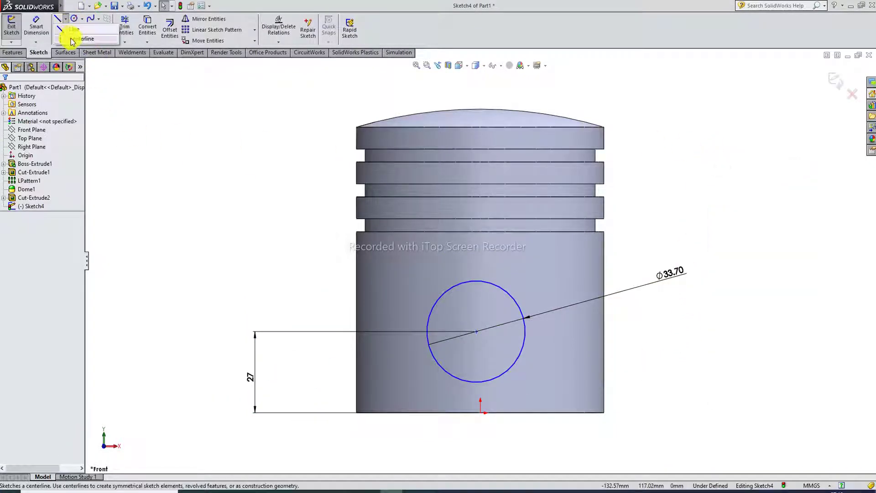
{"action": "left_click", "coordinate": [75, 41]}
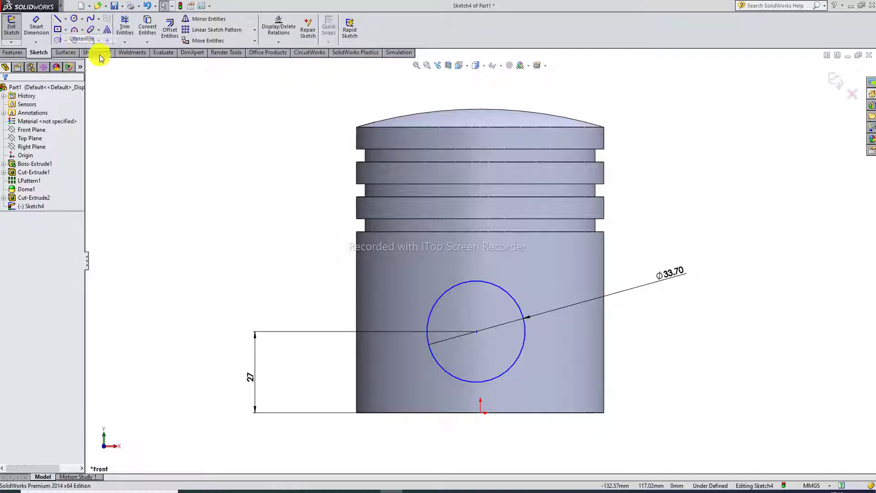
{"action": "left_click", "coordinate": [476, 332]}
{"action": "left_click", "coordinate": [480, 412]}
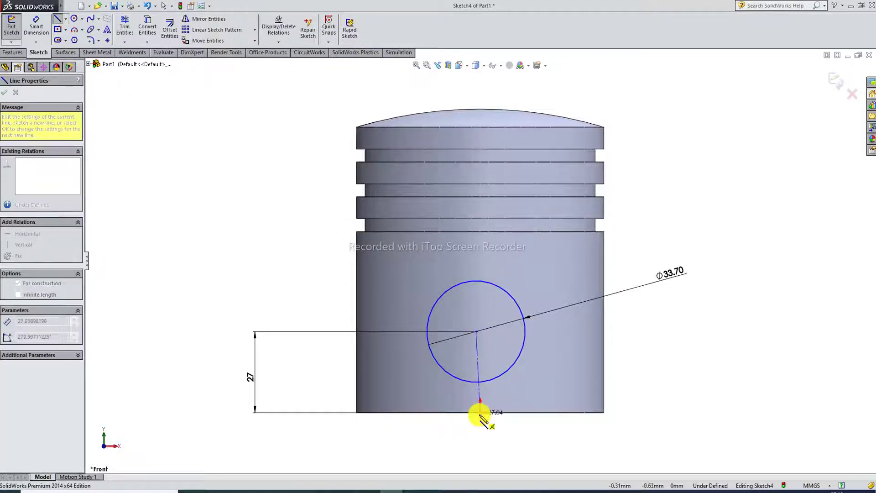
{"action": "right_click", "coordinate": [533, 372]}
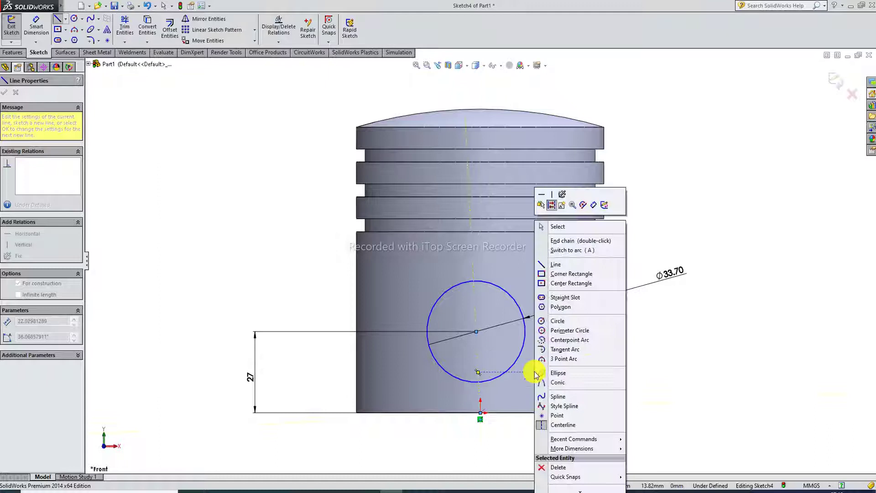
{"action": "left_click", "coordinate": [578, 227]}
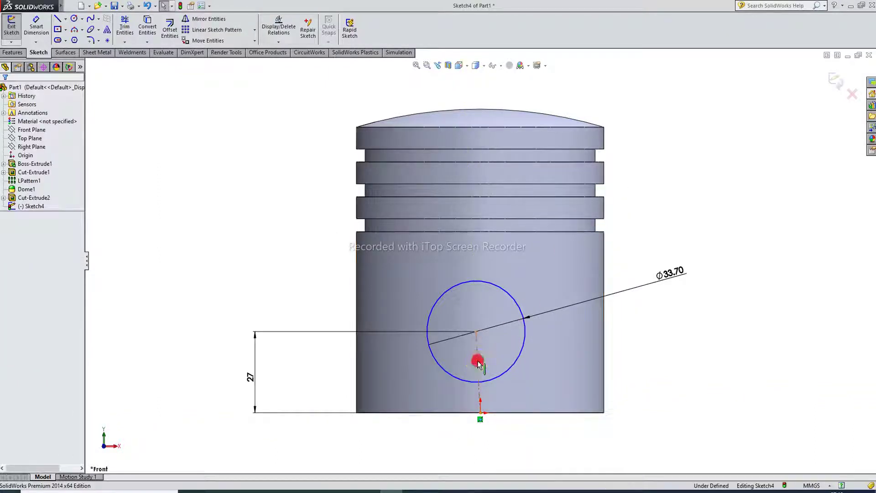
{"action": "left_click", "coordinate": [477, 357]}
{"action": "left_click", "coordinate": [514, 320]}
{"action": "left_click", "coordinate": [635, 325]}
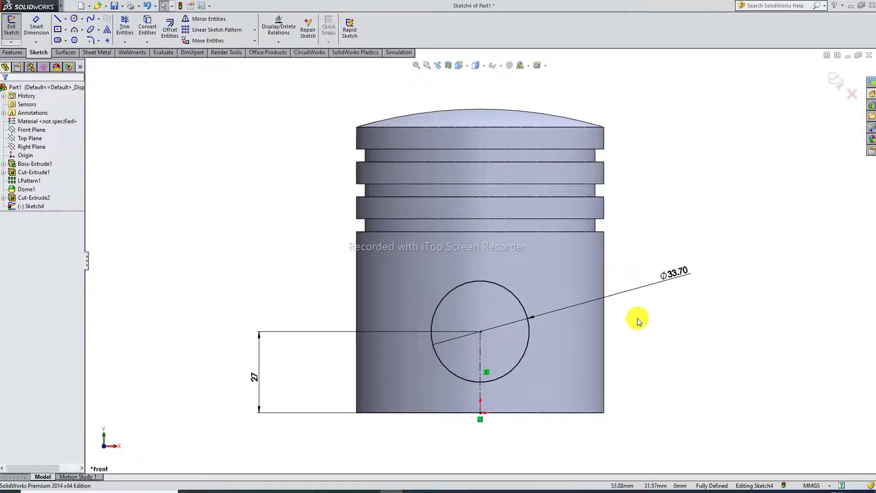
{"action": "key", "text": "f"}
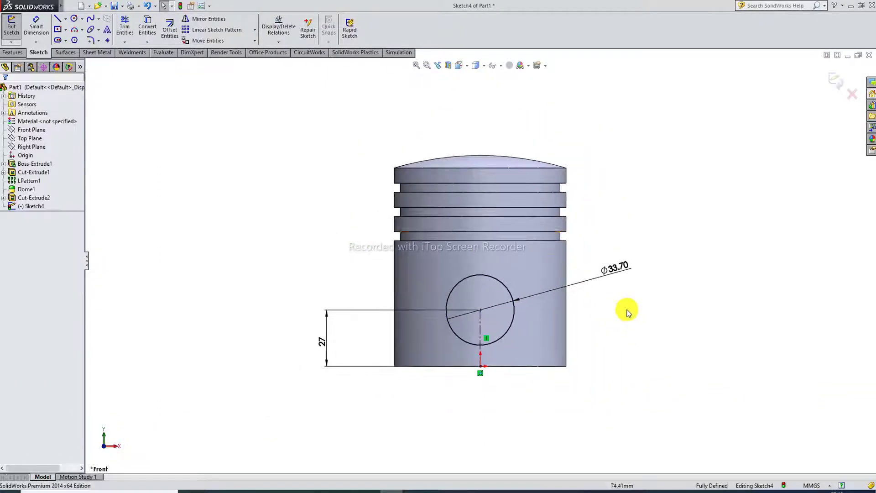
{"action": "left_click", "coordinate": [14, 53]}
Extrude-cut the Ø33.70 circle Through All - Both to pierce the pin hole
{"action": "left_click", "coordinate": [132, 30]}
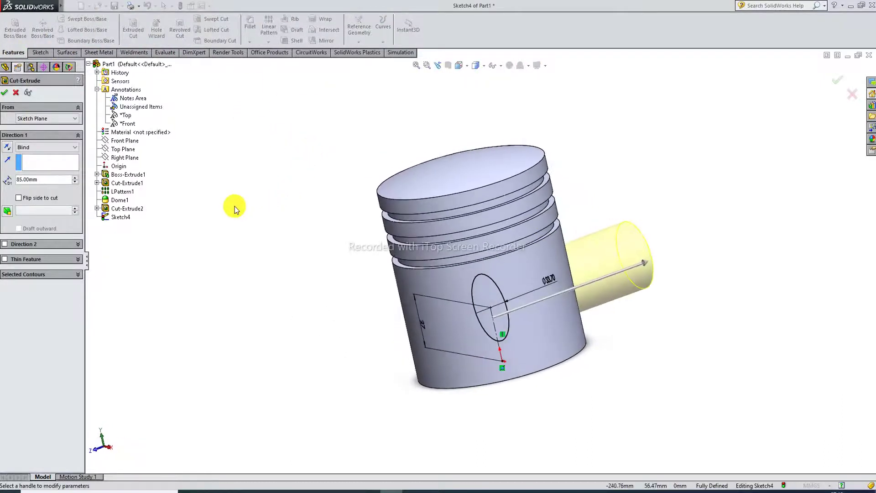
{"action": "left_click", "coordinate": [44, 148]}
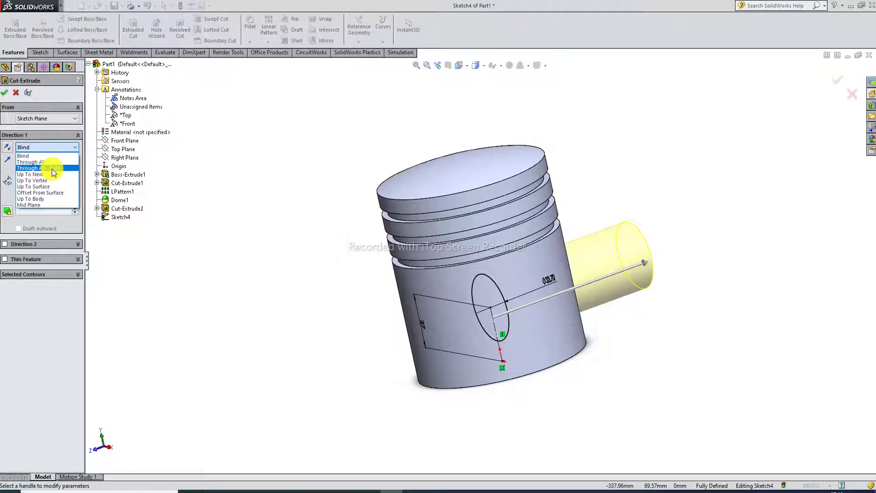
{"action": "left_click", "coordinate": [54, 169]}
{"action": "left_click", "coordinate": [7, 93]}
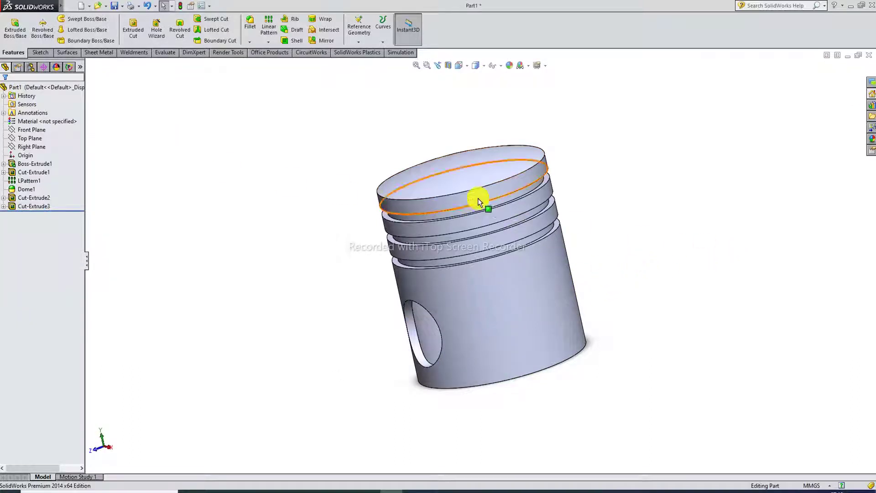
{"action": "left_click", "coordinate": [396, 112]}
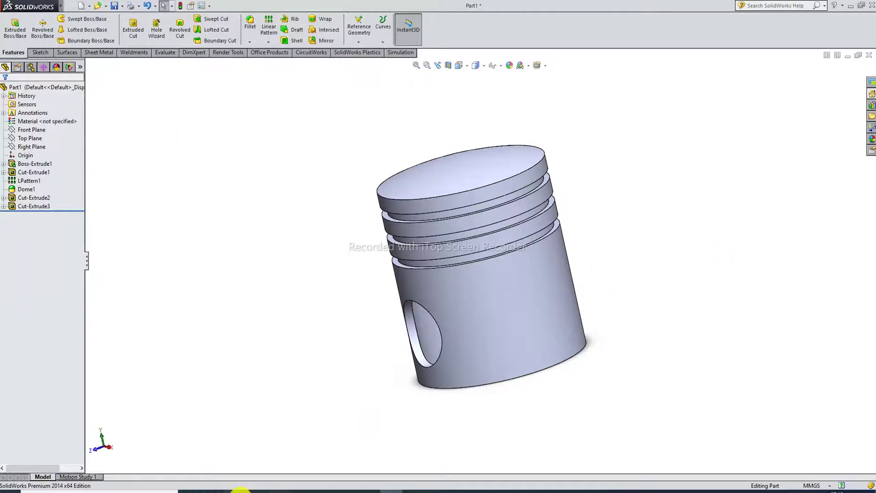
{"action": "left_click", "coordinate": [240, 490]}
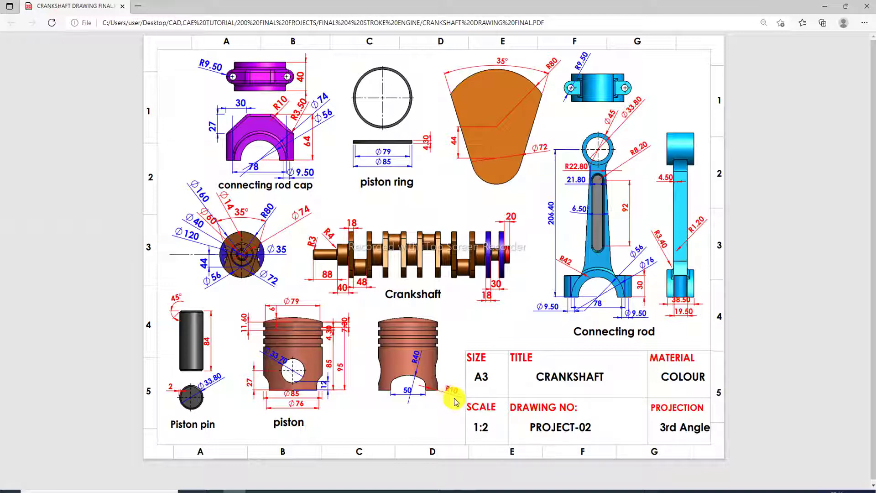
{"action": "left_click", "coordinate": [395, 487]}
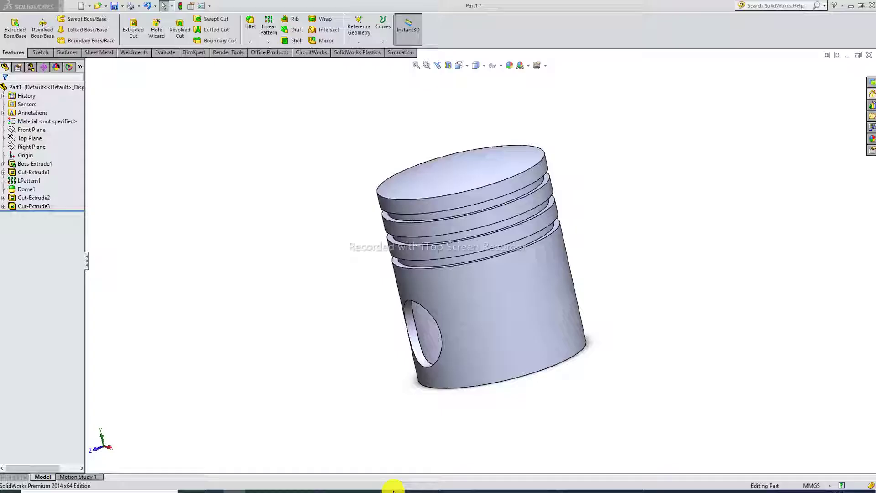
Sketch on the Right Plane in Right view with a vertical centerline up from the origin
{"action": "left_click", "coordinate": [31, 146]}
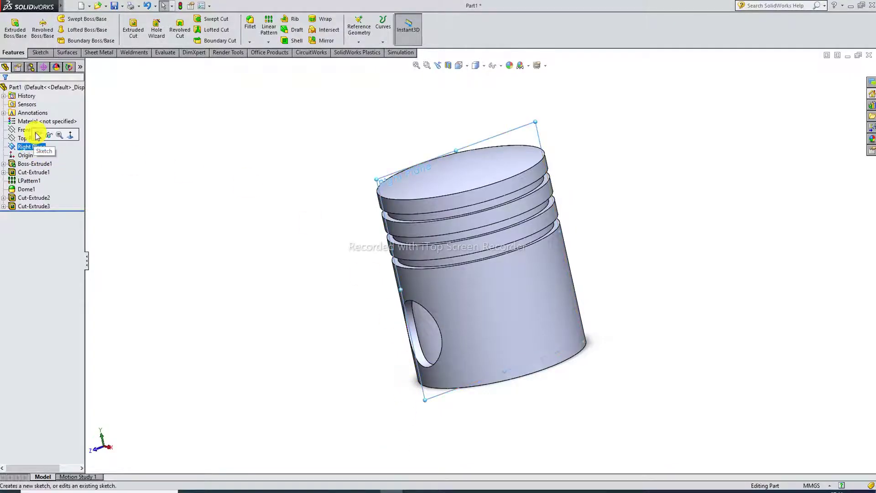
{"action": "left_click", "coordinate": [38, 132]}
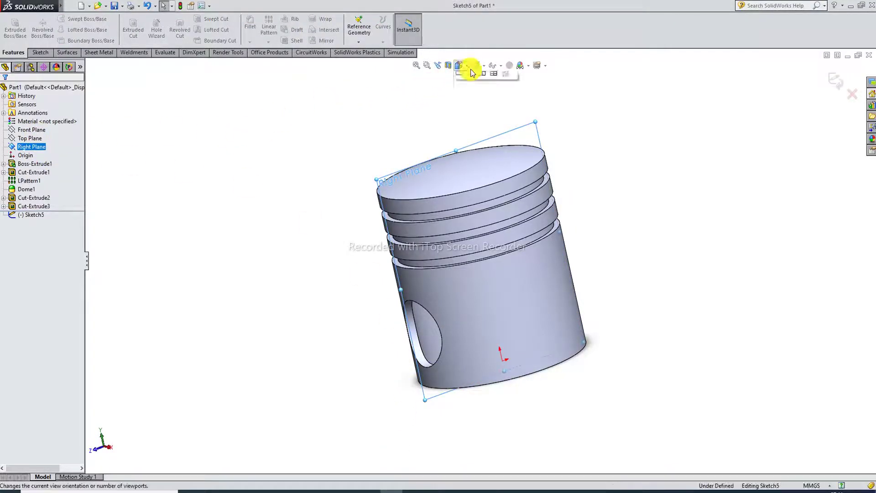
{"action": "left_click", "coordinate": [501, 111]}
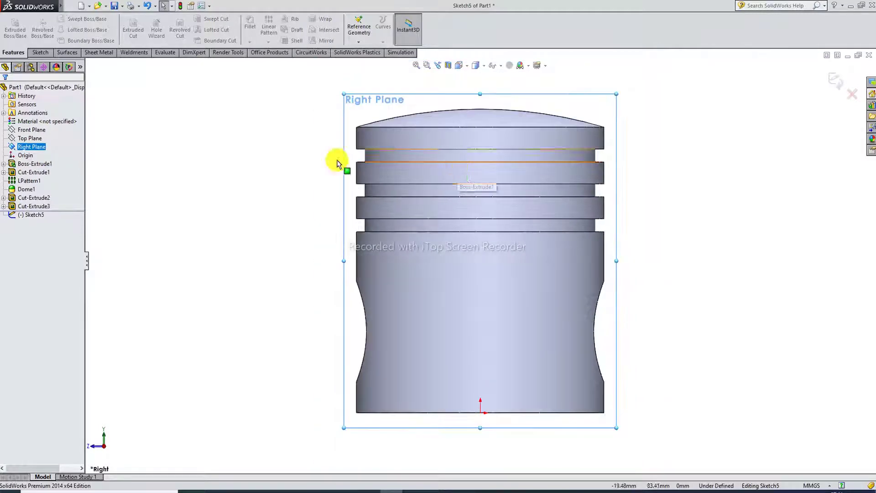
{"action": "left_click", "coordinate": [40, 52]}
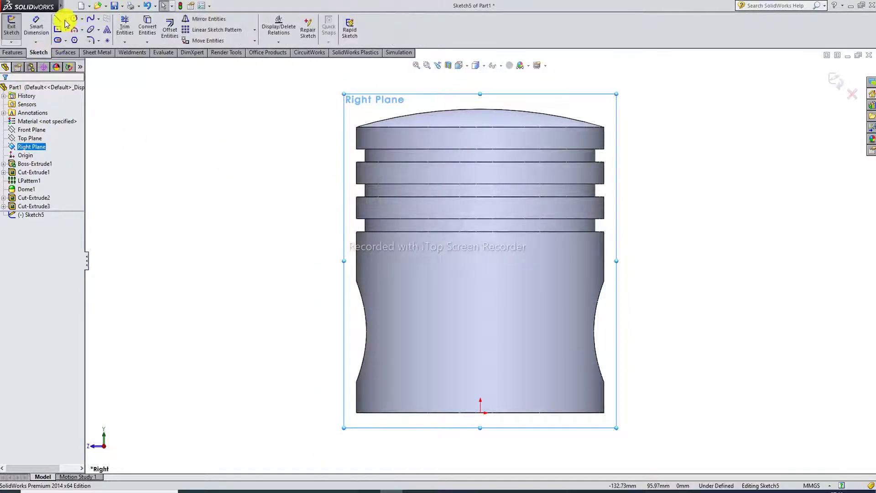
{"action": "left_click", "coordinate": [58, 19]}
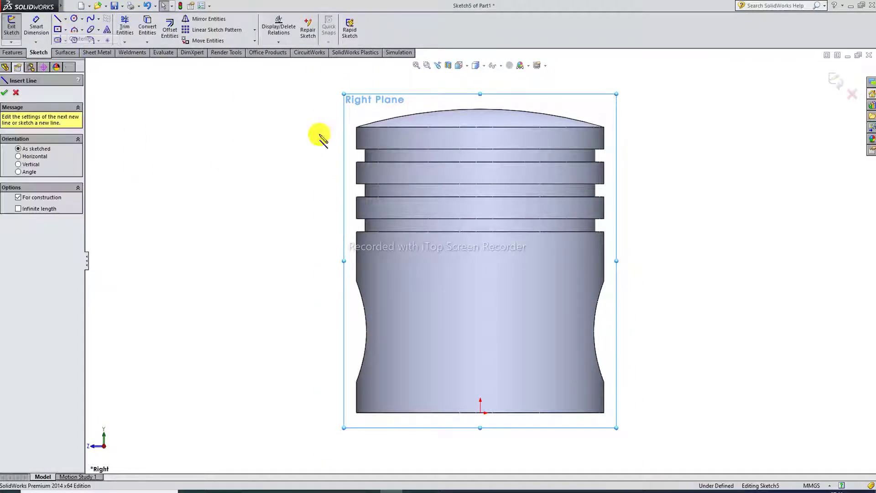
{"action": "left_click", "coordinate": [480, 413]}
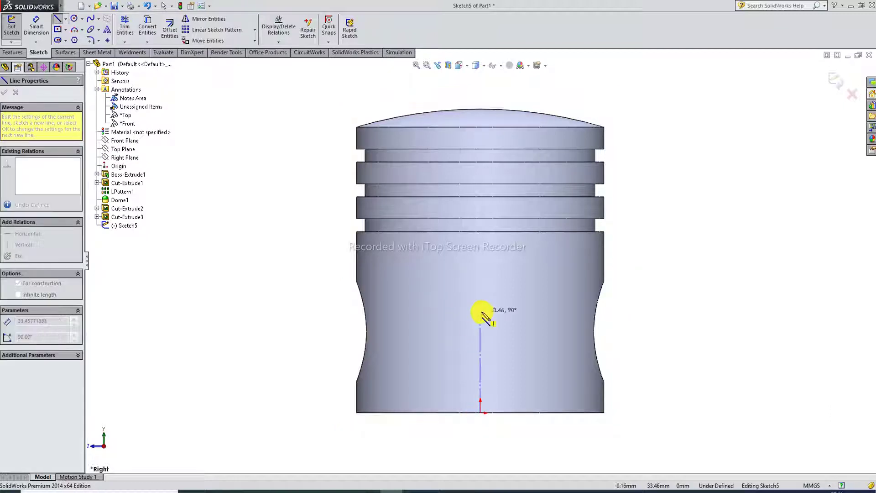
{"action": "left_click", "coordinate": [480, 309]}
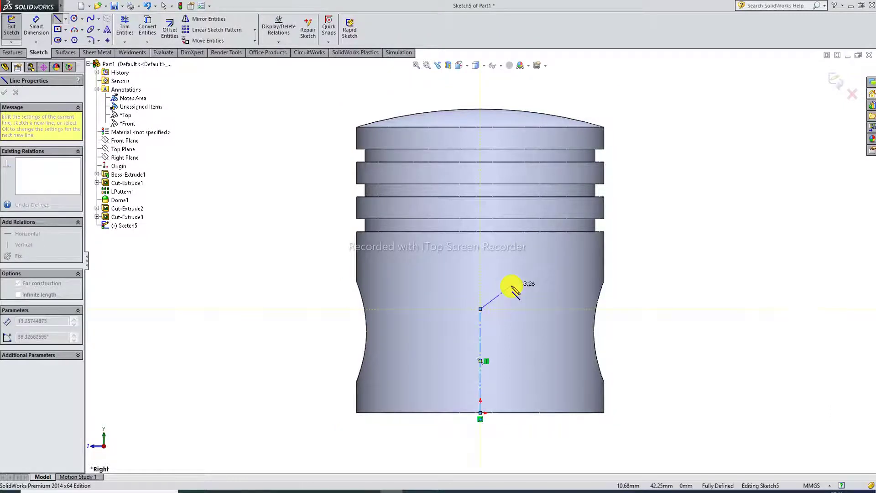
{"action": "right_click", "coordinate": [508, 188]}
{"action": "left_click", "coordinate": [543, 230]}
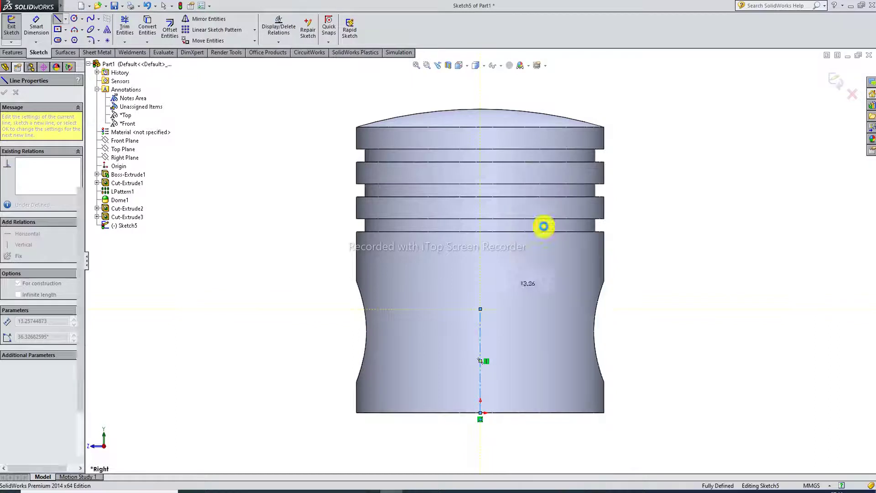
Draw the cutout's vertical side line from the bottom edge and mirror it across the centerline
{"action": "left_click", "coordinate": [58, 21]}
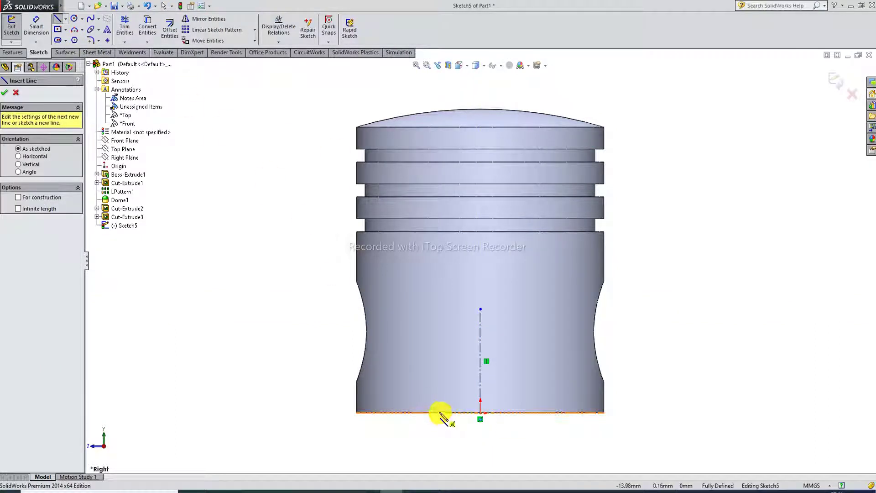
{"action": "left_click", "coordinate": [440, 413]}
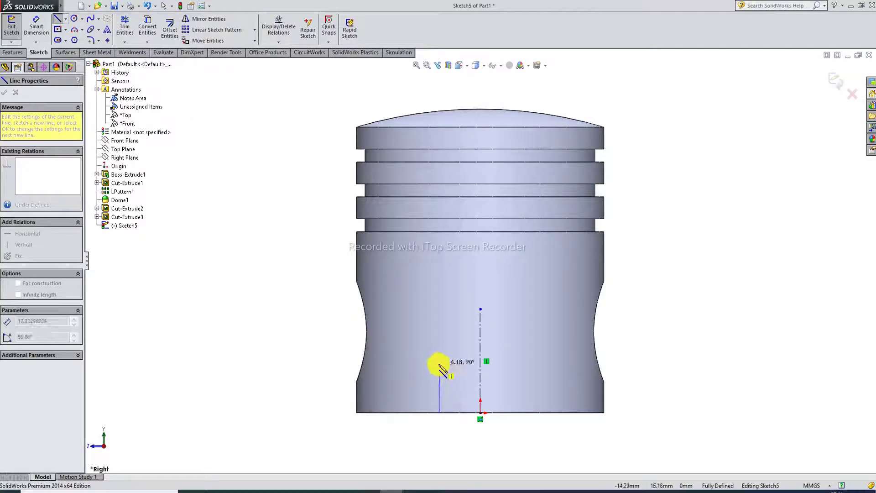
{"action": "left_click", "coordinate": [439, 363]}
{"action": "right_click", "coordinate": [453, 184]}
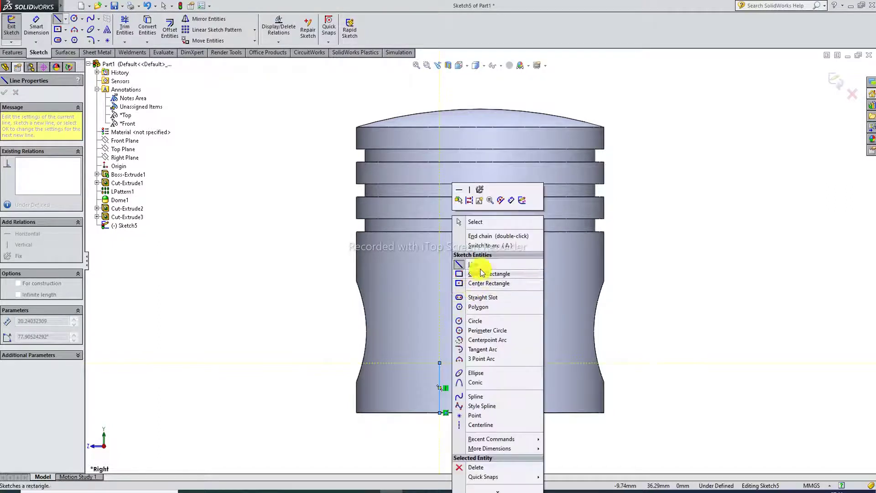
{"action": "left_click", "coordinate": [478, 224]}
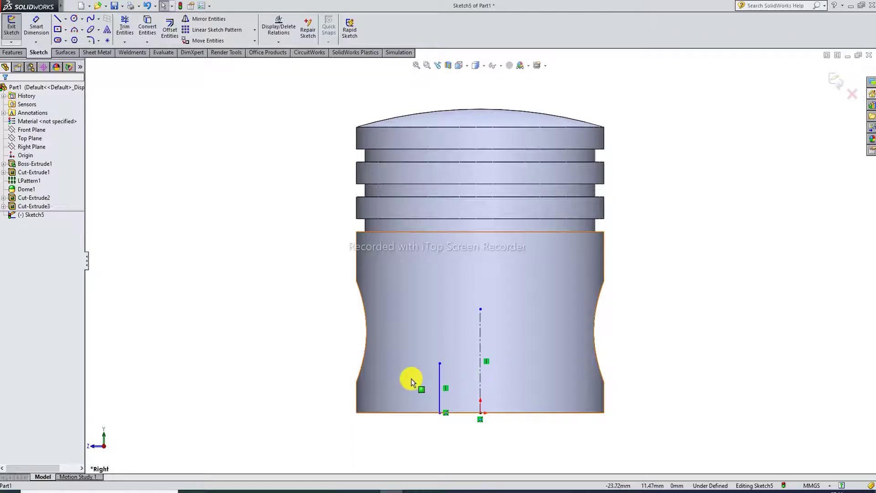
{"action": "left_click_drag", "start_coordinate": [483, 376], "coordinate": [438, 328]}
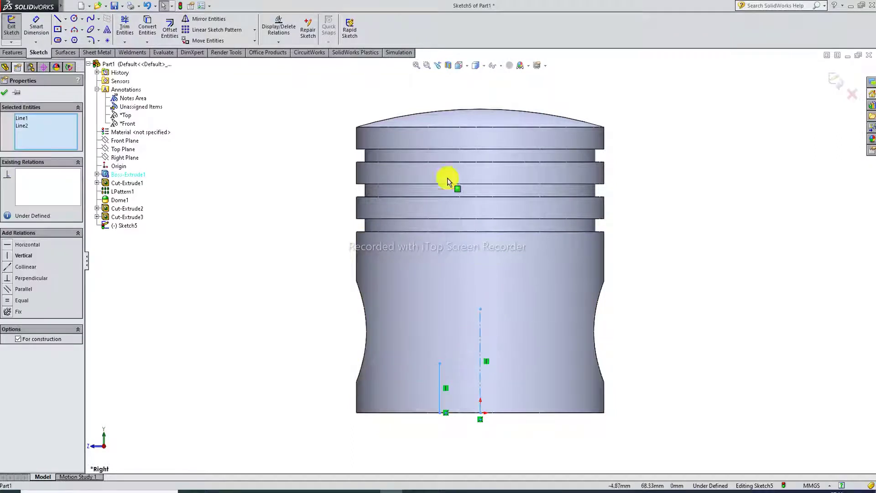
{"action": "left_click", "coordinate": [229, 20]}
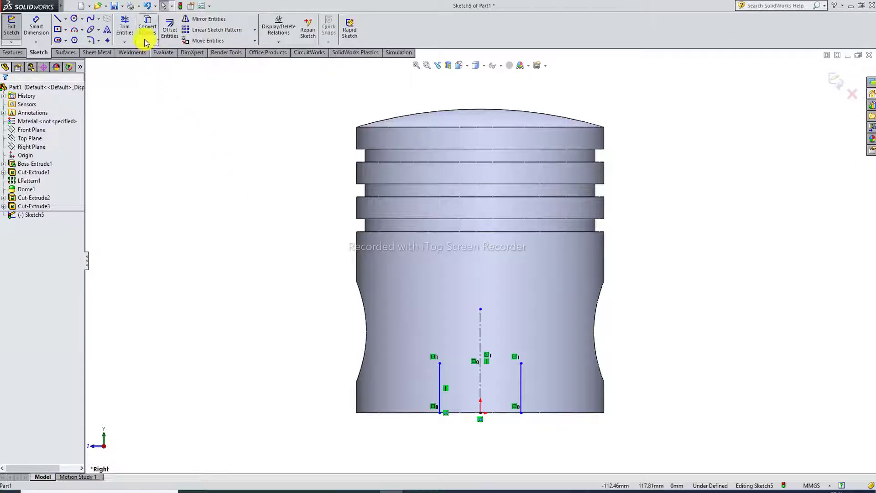
Join the tops of the two vertical lines with a 3-point arc of about R51.41
{"action": "left_click", "coordinate": [82, 30]}
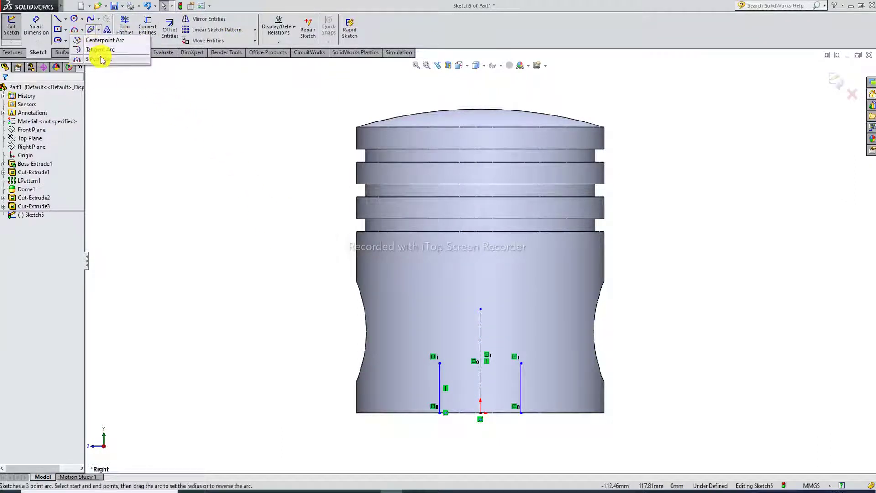
{"action": "left_click", "coordinate": [99, 59]}
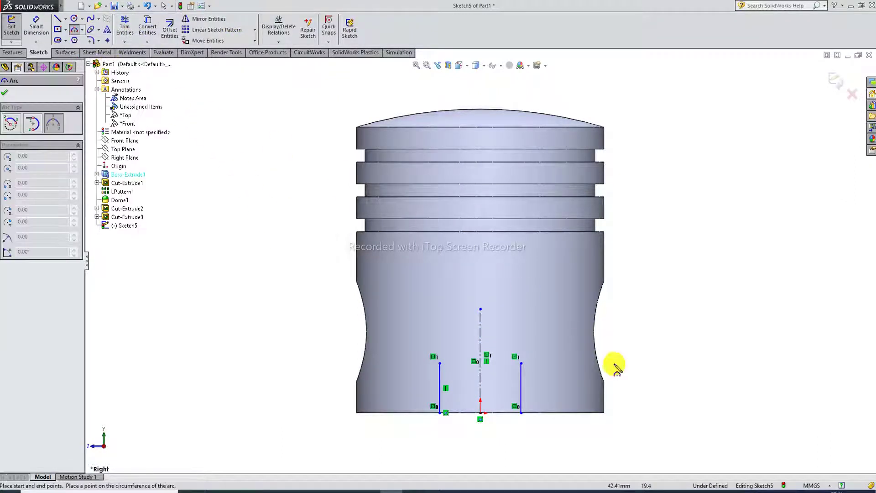
{"action": "left_click_drag", "start_coordinate": [440, 363], "coordinate": [521, 362]}
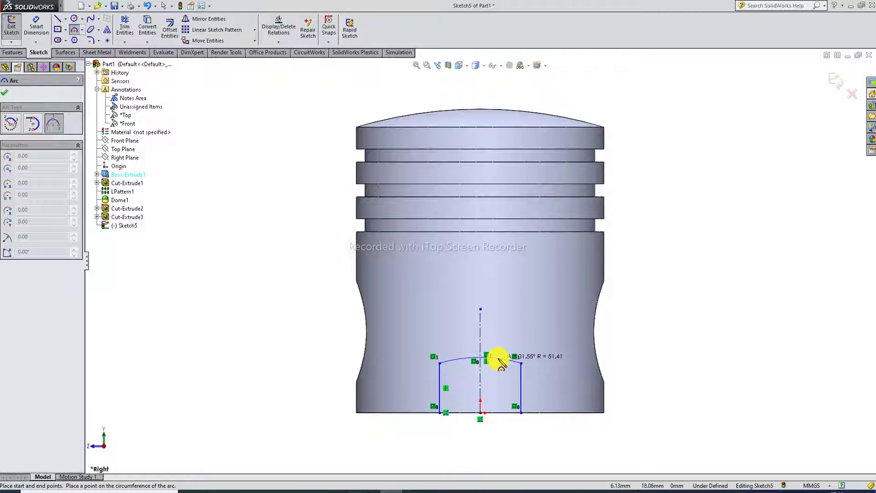
{"action": "left_click", "coordinate": [501, 359]}
{"action": "right_click", "coordinate": [508, 309]}
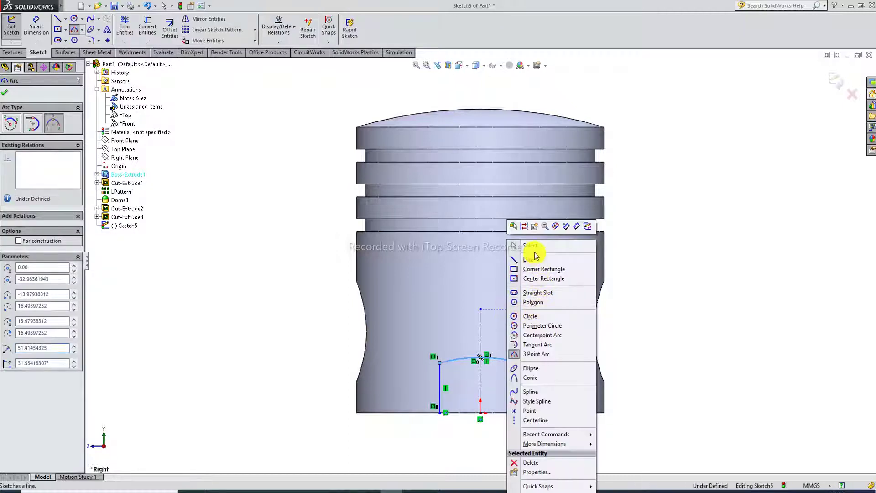
{"action": "left_click", "coordinate": [530, 246]}
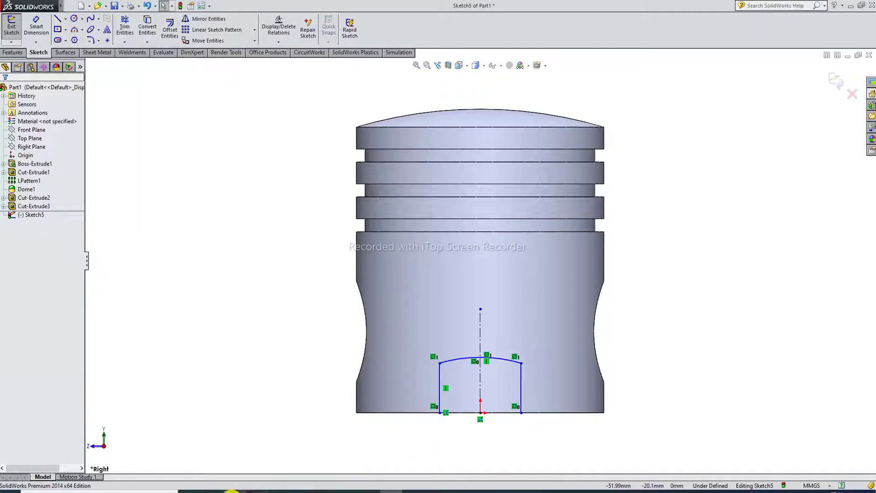
{"action": "left_click", "coordinate": [232, 491]}
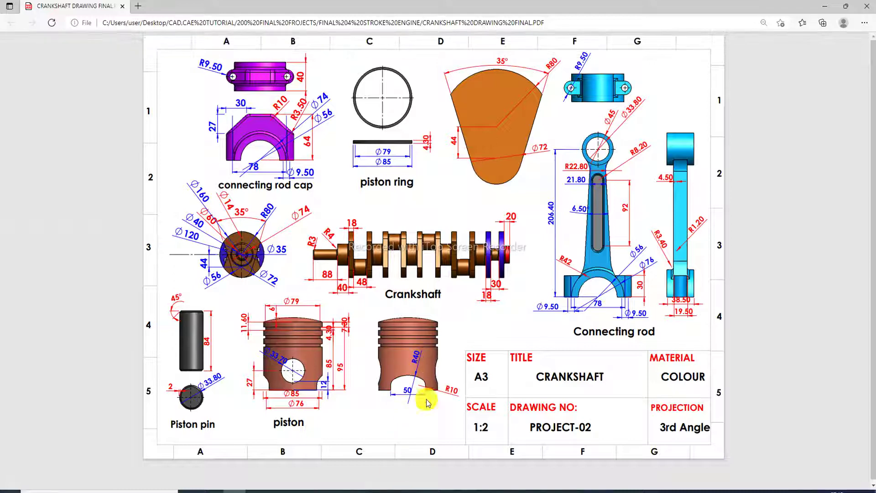
Check the cutout's 50 width, R40 arc and R10 fillets on the drawing, then return to SolidWorks
{"action": "left_click", "coordinate": [409, 490]}
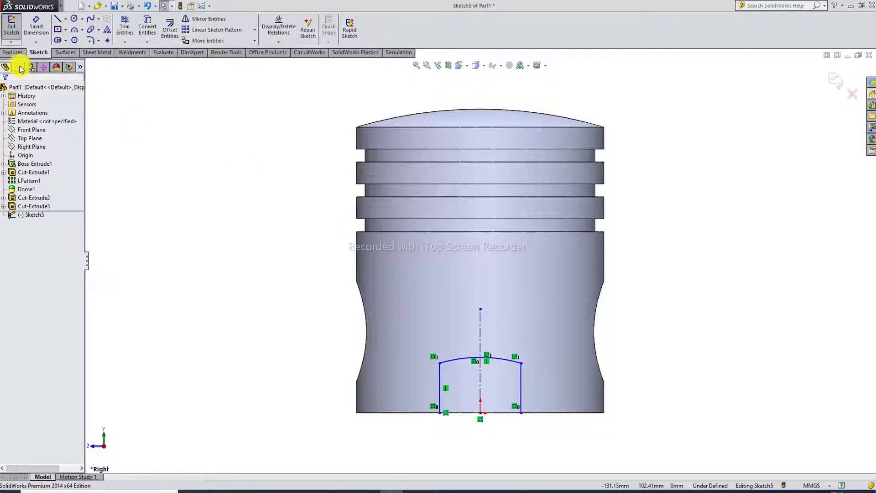
{"action": "left_click", "coordinate": [37, 39]}
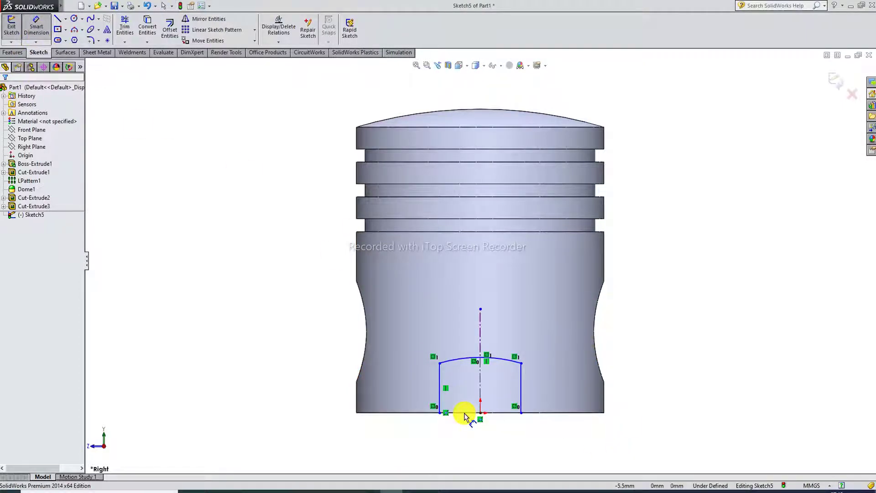
{"action": "right_click", "coordinate": [696, 312]}
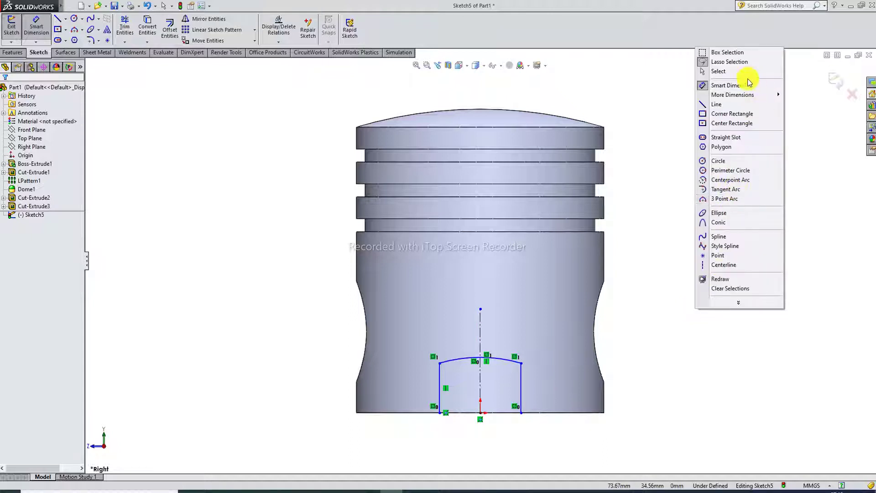
{"action": "left_click", "coordinate": [724, 72]}
{"action": "mouse_move", "coordinate": [368, 489]}
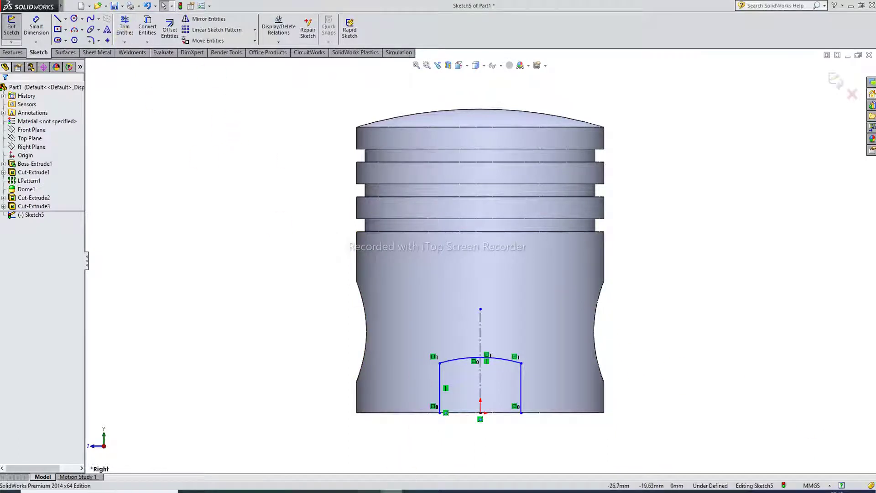
{"action": "left_click", "coordinate": [754, 480]}
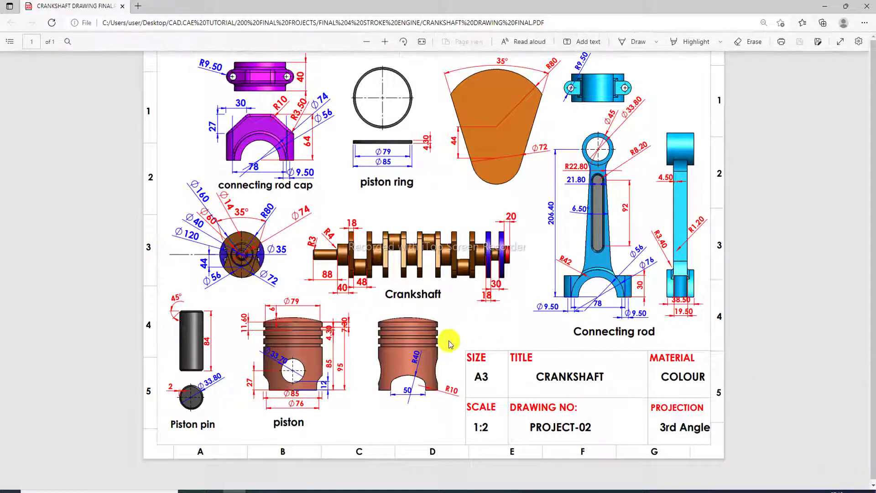
{"action": "key", "text": "alt+Tab"}
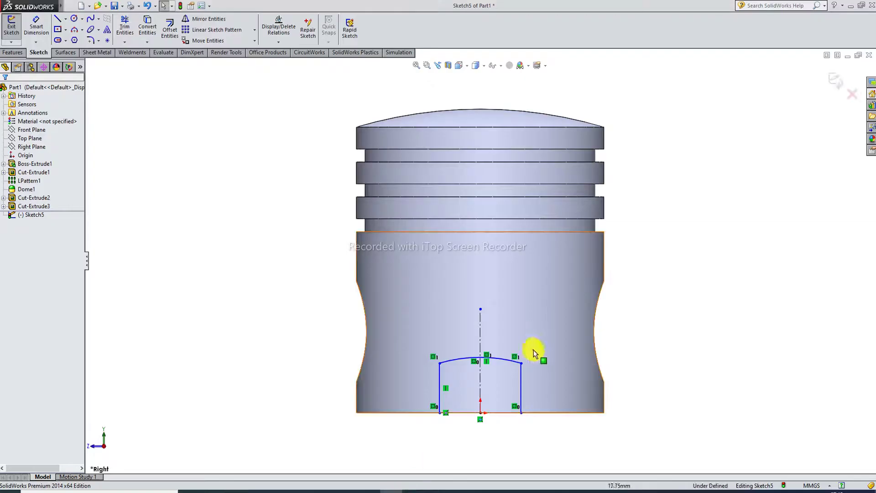
Draw a horizontal line along the piston's bottom edge between the two vertical lines
{"action": "left_click", "coordinate": [46, 32]}
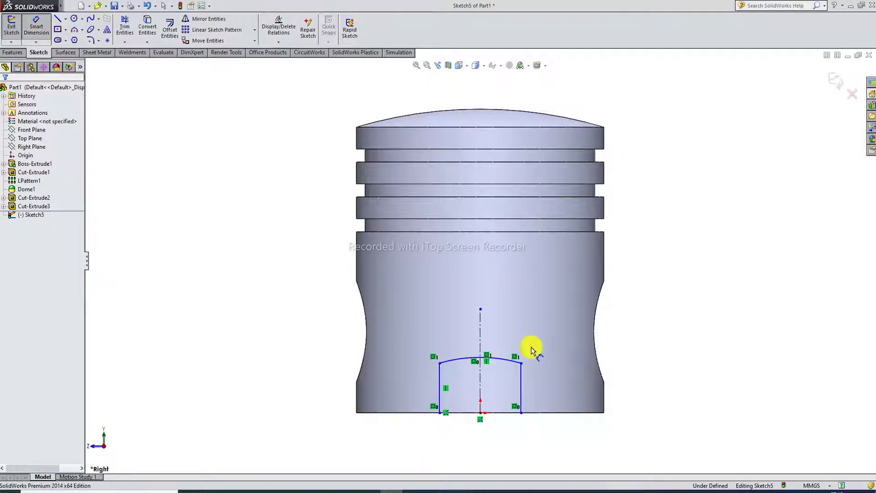
{"action": "right_click", "coordinate": [643, 310]}
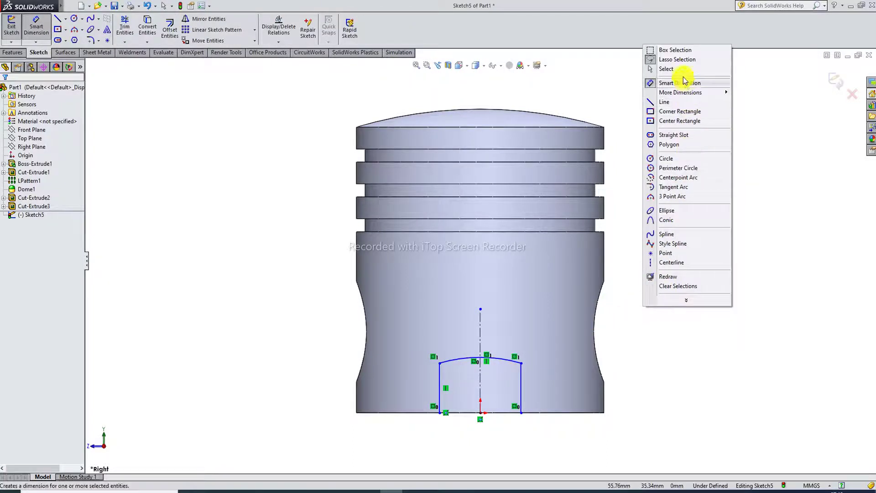
{"action": "left_click", "coordinate": [657, 69]}
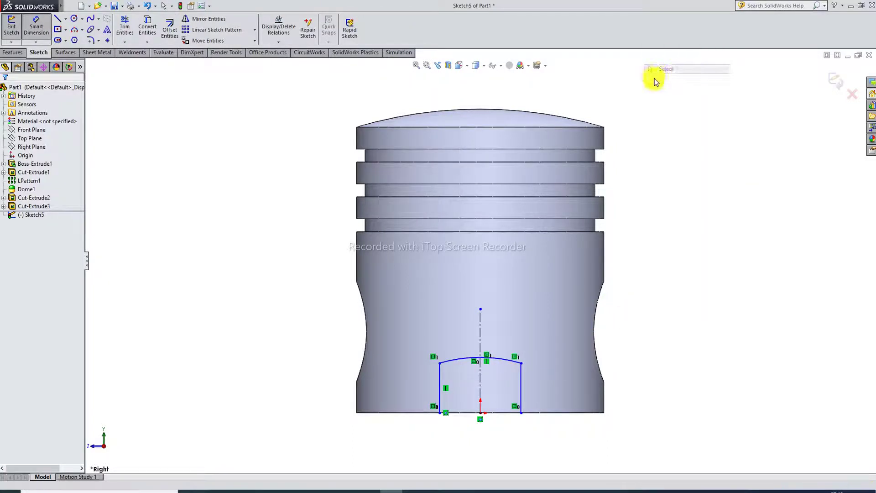
{"action": "left_click", "coordinate": [58, 20]}
{"action": "left_click", "coordinate": [439, 413]}
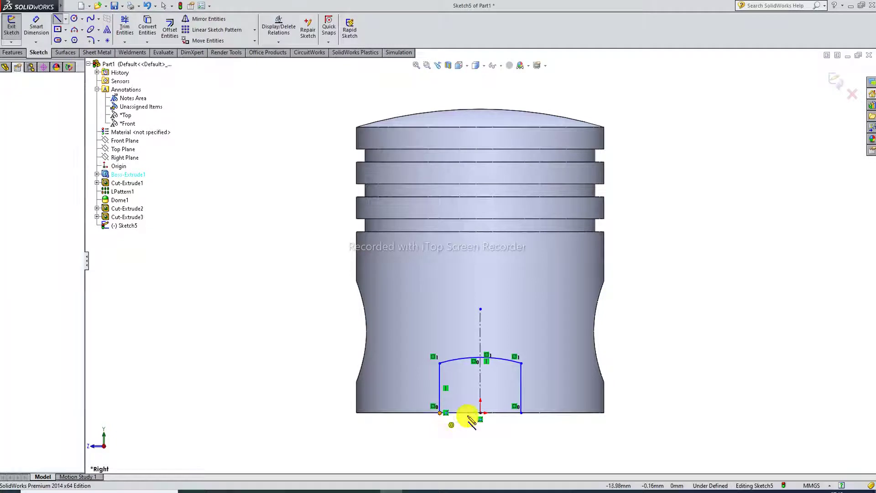
{"action": "left_click", "coordinate": [521, 412]}
{"action": "right_click", "coordinate": [513, 425]}
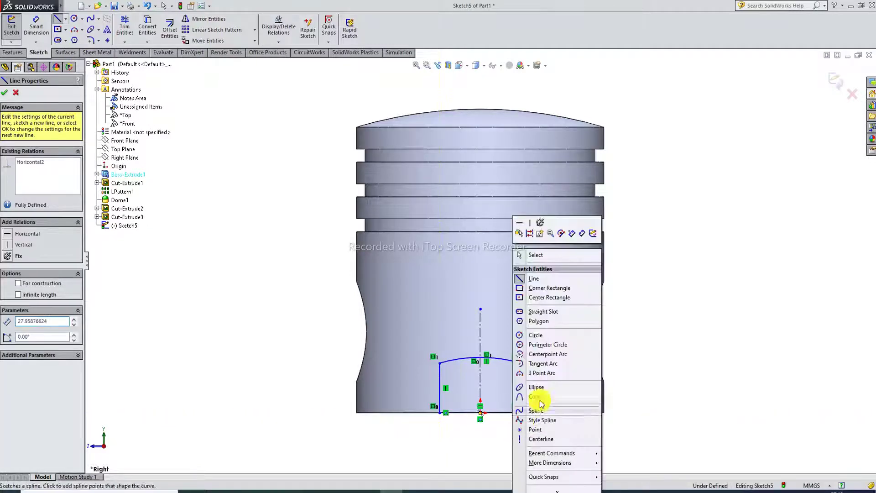
{"action": "left_click", "coordinate": [551, 253]}
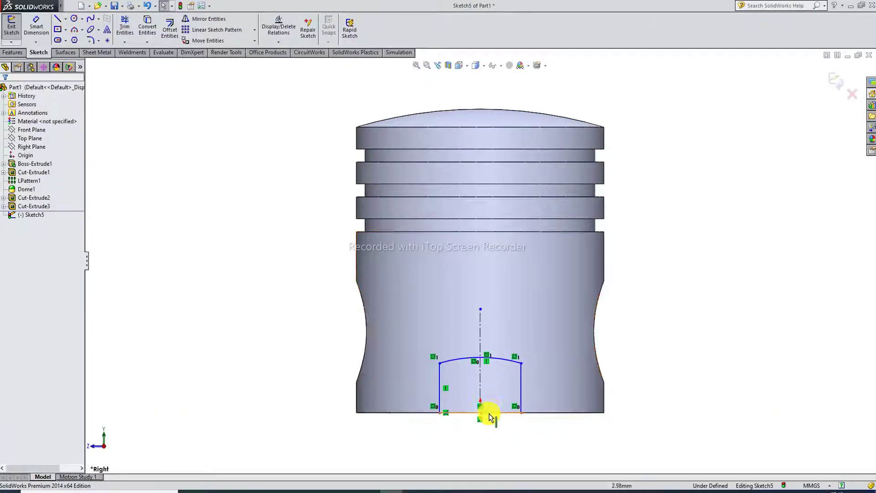
{"action": "scroll", "coordinate": [492, 404], "scroll_direction": "down", "scroll_amount": 2}
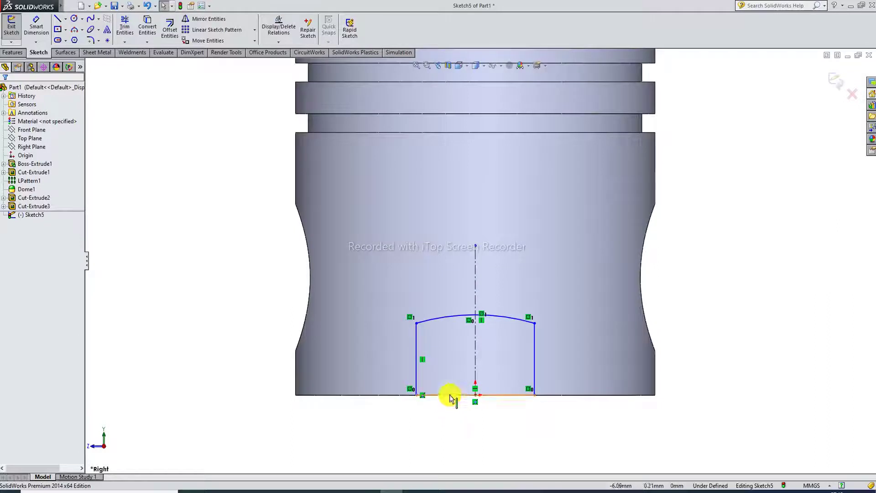
{"action": "right_click", "coordinate": [721, 158]}
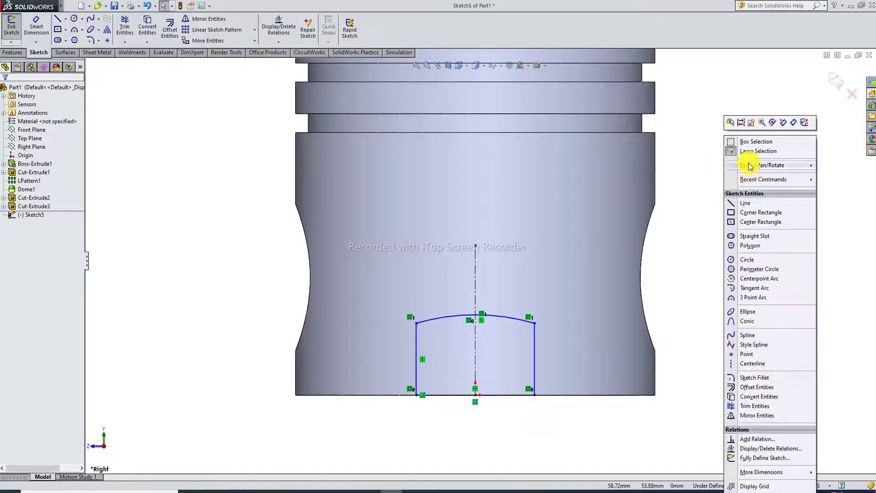
{"action": "left_click", "coordinate": [698, 218]}
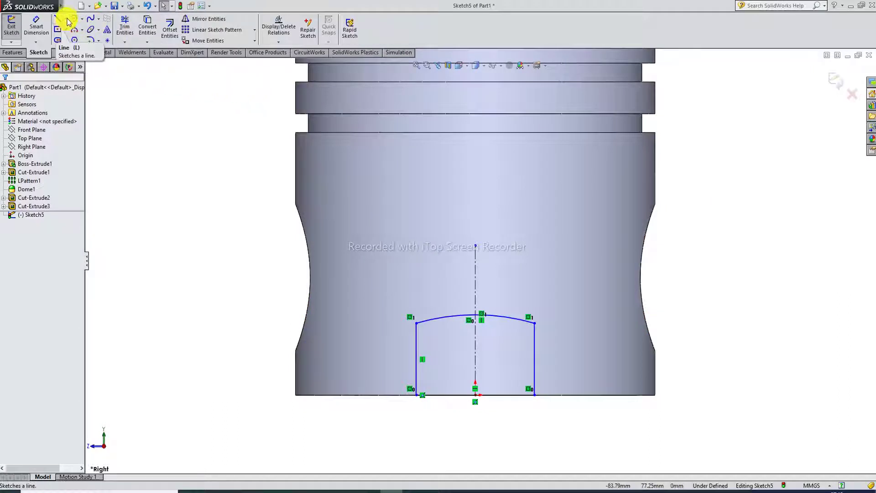
{"action": "left_click", "coordinate": [36, 26]}
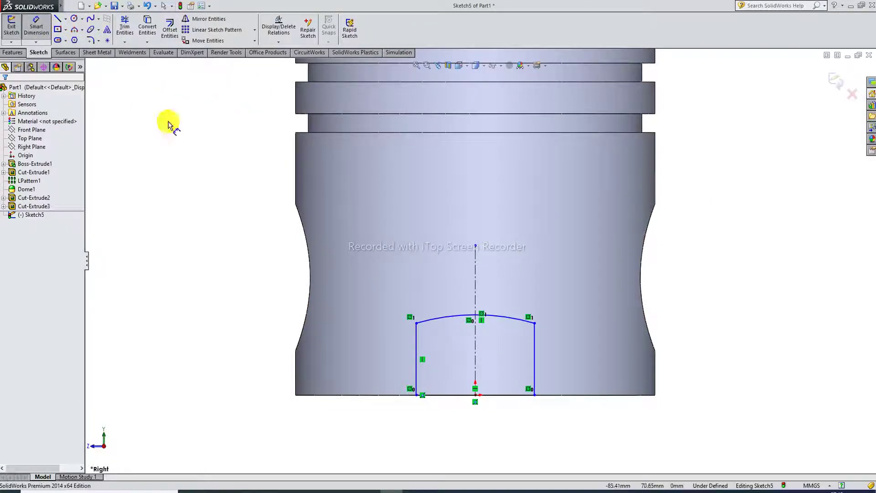
Dimension the cutout with a 50 bottom width, 12 side height and R40 arc
{"action": "left_click", "coordinate": [456, 396]}
{"action": "left_click", "coordinate": [463, 422]}
{"action": "type", "text": "5"}
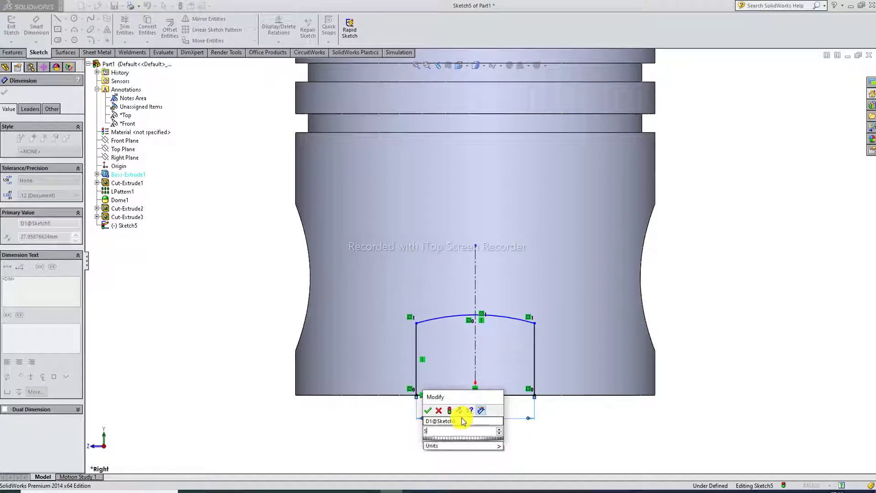
{"action": "type", "text": "0"}
{"action": "key", "text": "Return"}
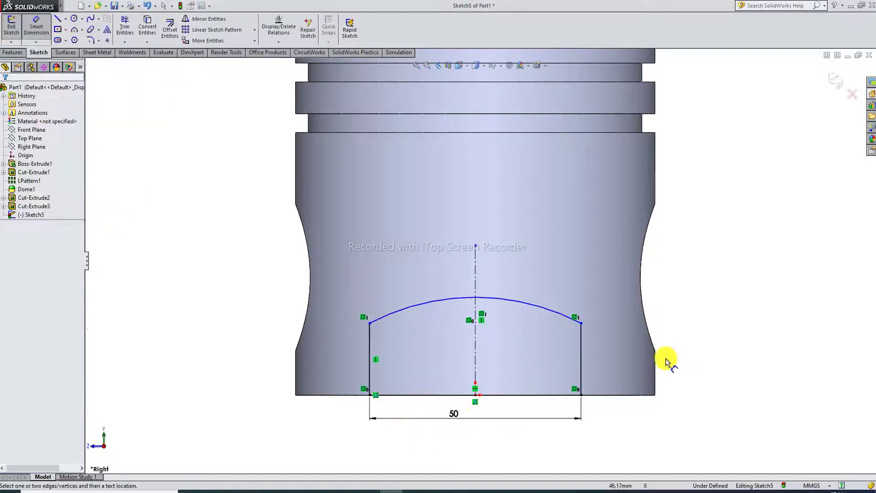
{"action": "left_click", "coordinate": [582, 360]}
{"action": "left_click", "coordinate": [676, 358]}
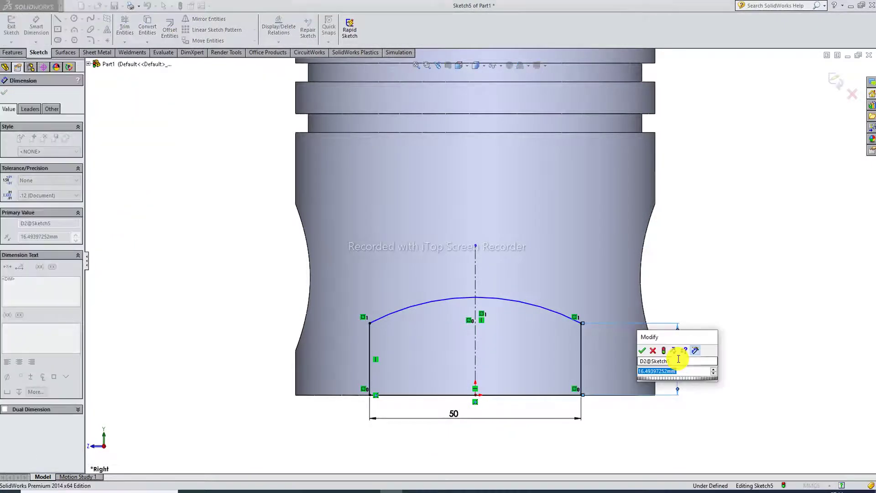
{"action": "type", "text": "12"}
{"action": "key", "text": "Return"}
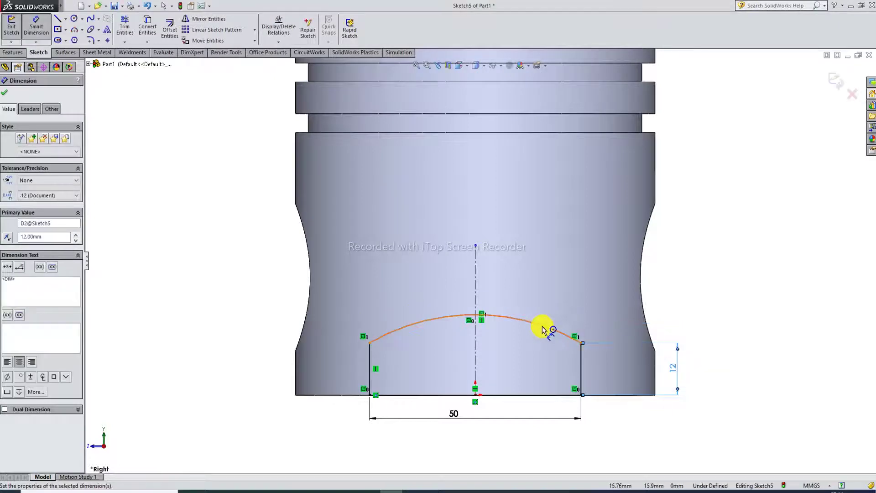
{"action": "left_click", "coordinate": [542, 325]}
{"action": "left_click", "coordinate": [556, 277]}
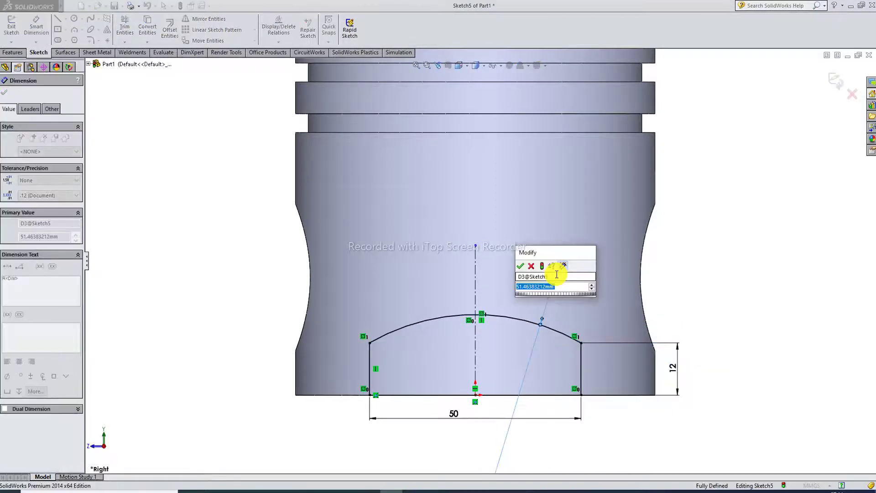
{"action": "type", "text": "40"}
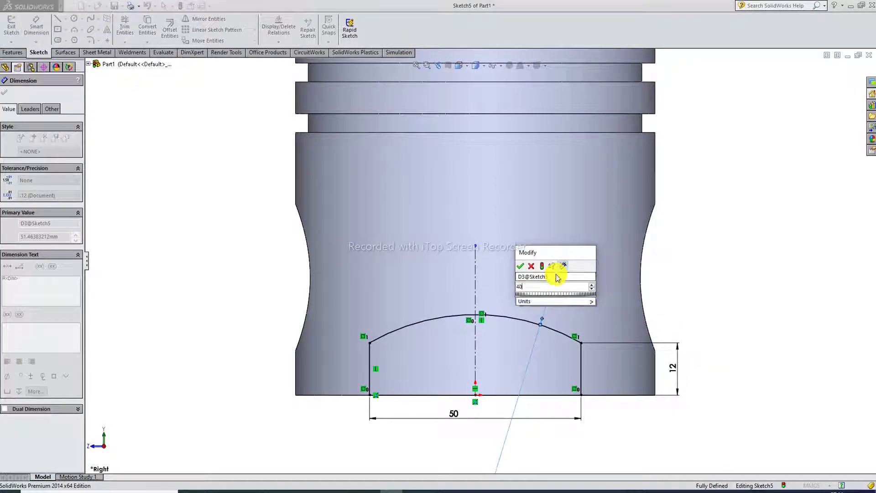
{"action": "key", "text": "Return"}
{"action": "left_click", "coordinate": [682, 248]}
{"action": "right_click", "coordinate": [710, 176]}
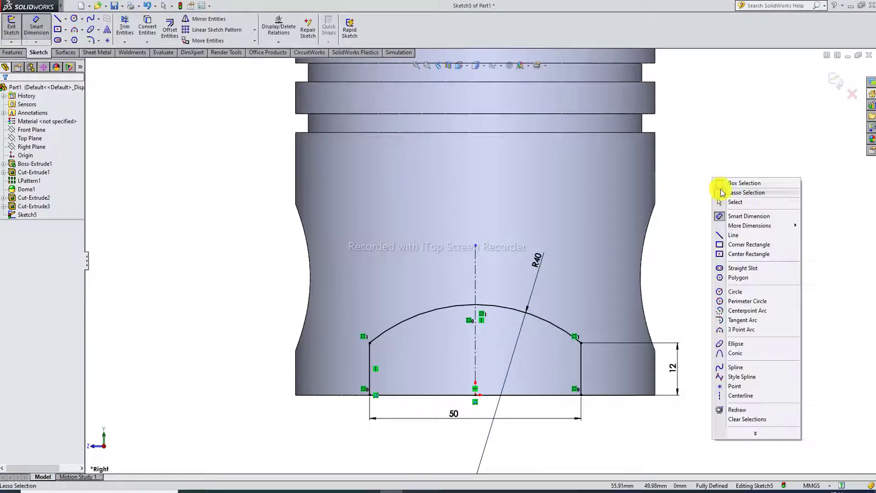
{"action": "left_click", "coordinate": [731, 199]}
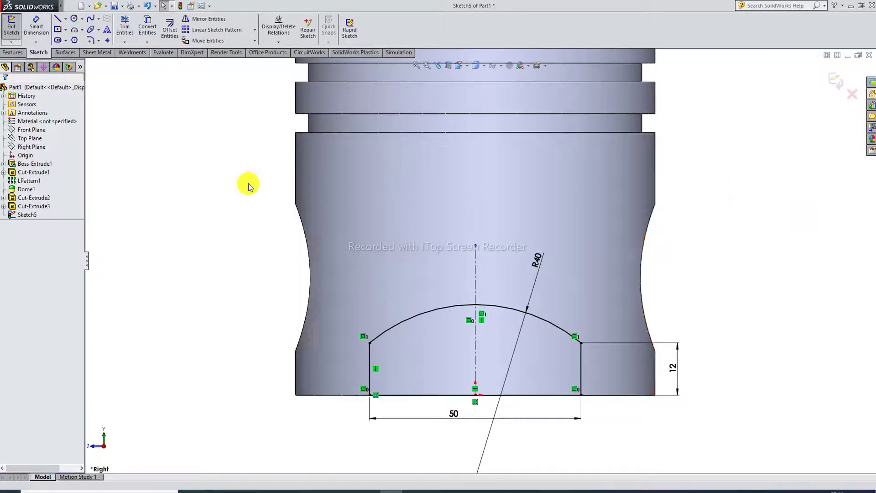
{"action": "left_click", "coordinate": [13, 53]}
Extrude-cut the arched cutout profile Through All - Both across the piston skirt
{"action": "left_click", "coordinate": [141, 35]}
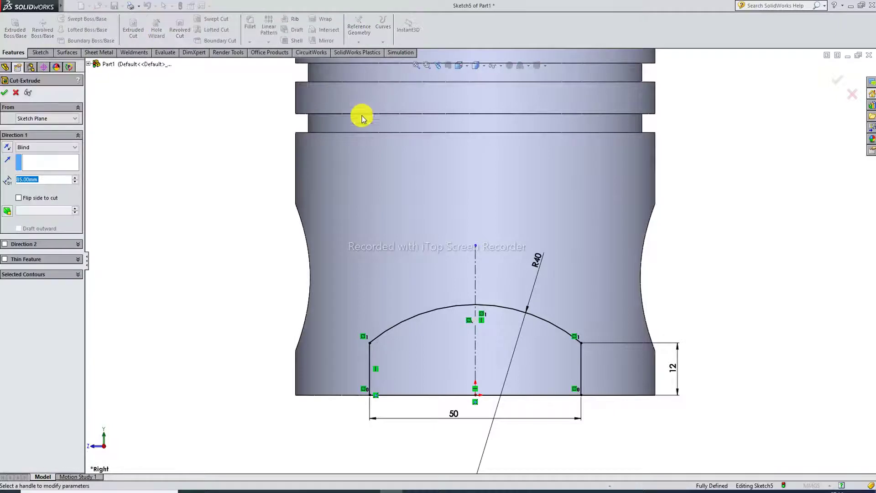
{"action": "middle_click_drag", "start_coordinate": [593, 200], "coordinate": [533, 225]}
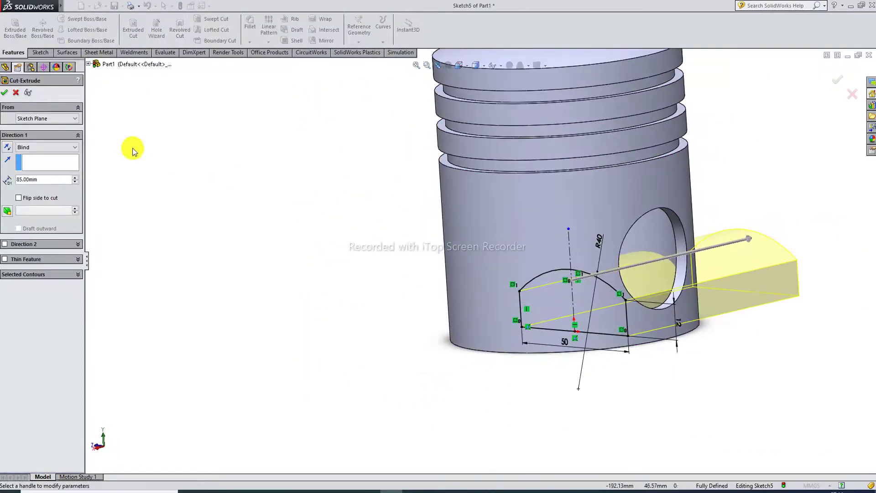
{"action": "left_click", "coordinate": [35, 147]}
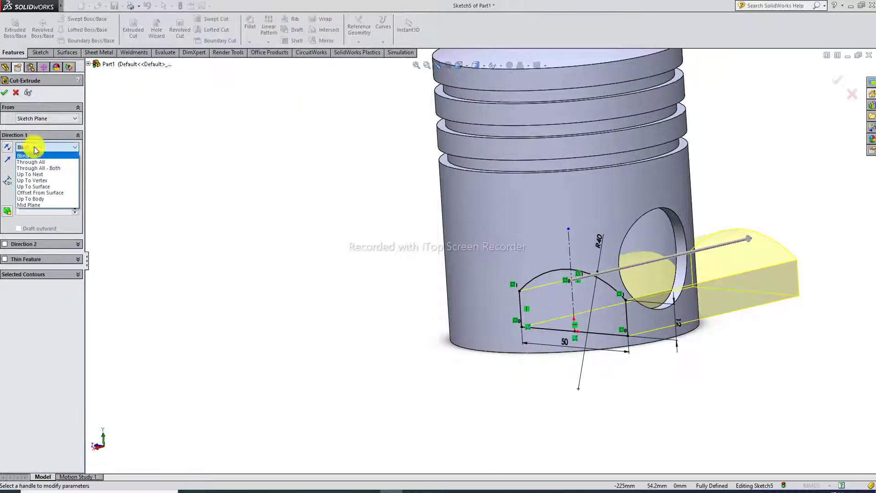
{"action": "left_click", "coordinate": [53, 169]}
{"action": "left_click", "coordinate": [5, 94]}
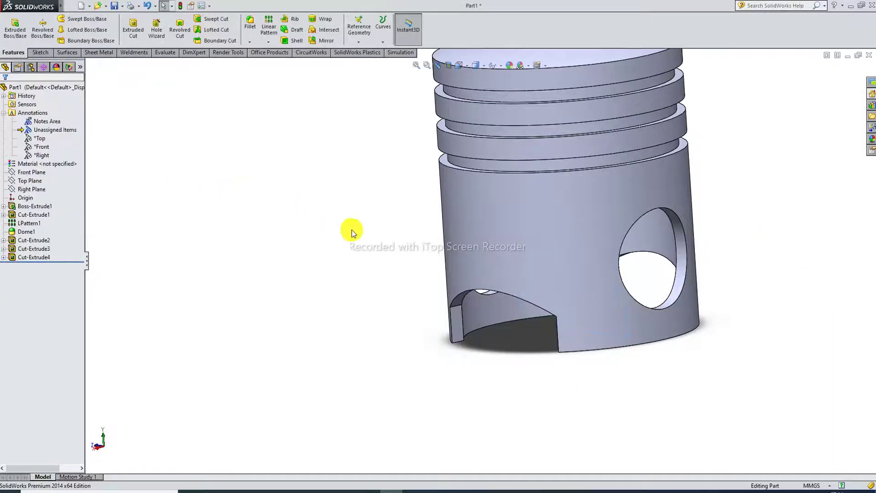
{"action": "key", "text": "ctrl+4"}
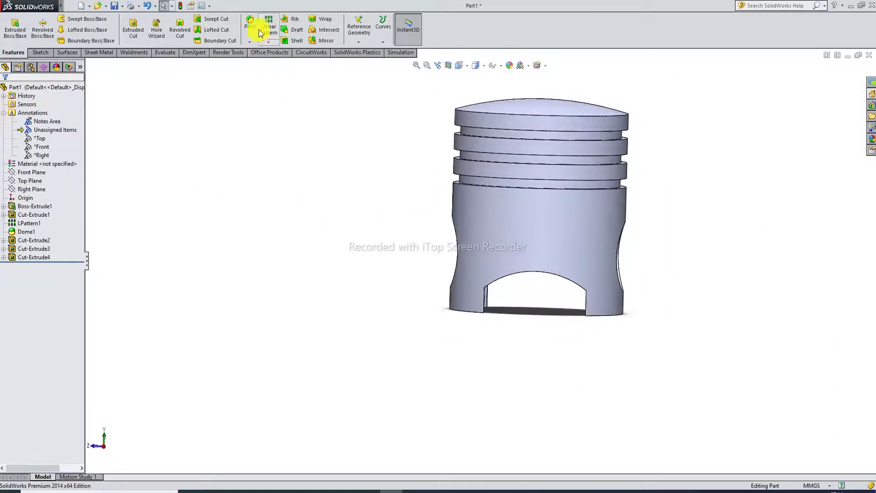
Fillet the four vertical corner edges of the skirt cutouts with a 10 mm radius
{"action": "left_click", "coordinate": [251, 25]}
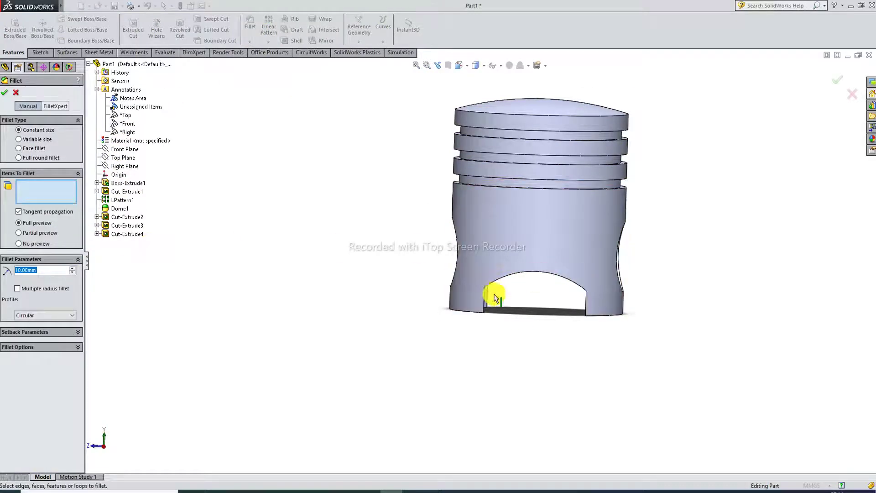
{"action": "scroll", "coordinate": [494, 297], "scroll_direction": "down", "scroll_amount": 3}
{"action": "middle_click_drag", "start_coordinate": [528, 297], "coordinate": [485, 270]}
{"action": "scroll", "coordinate": [483, 283], "scroll_direction": "down", "scroll_amount": 4}
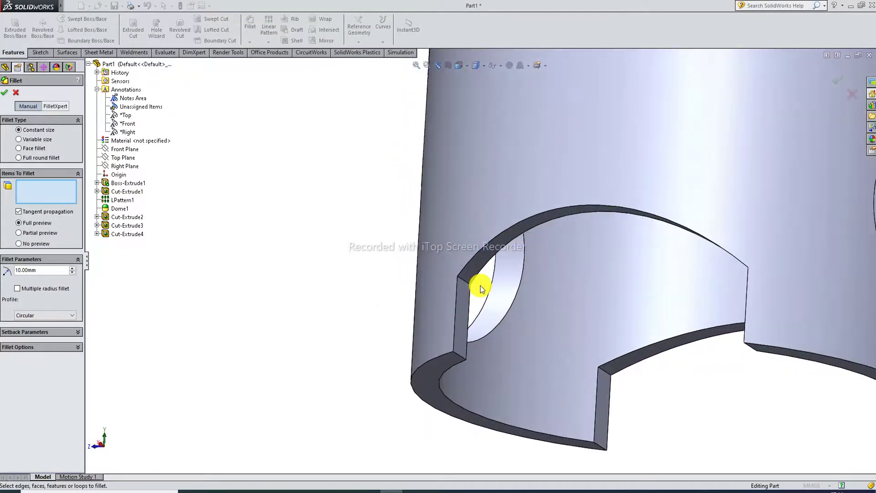
{"action": "left_click", "coordinate": [466, 279]}
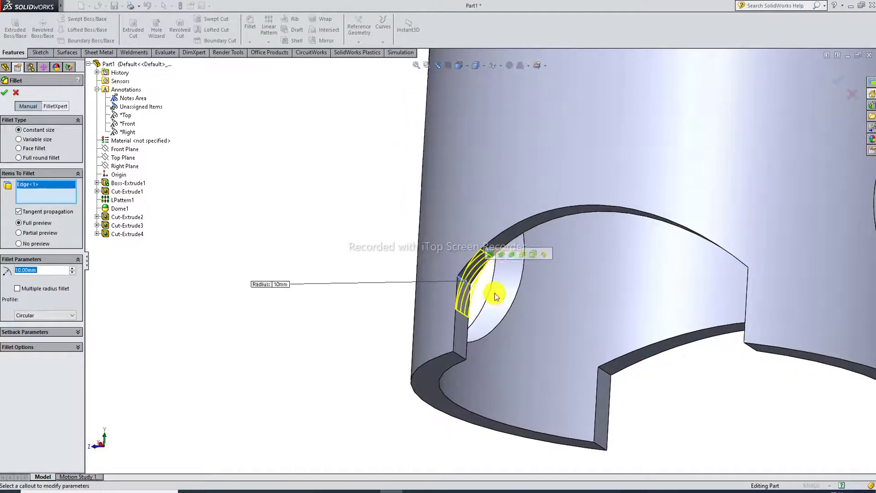
{"action": "left_click", "coordinate": [608, 375]}
{"action": "scroll", "coordinate": [637, 374], "scroll_direction": "up", "scroll_amount": 3}
{"action": "middle_click_drag", "start_coordinate": [637, 372], "coordinate": [808, 260]}
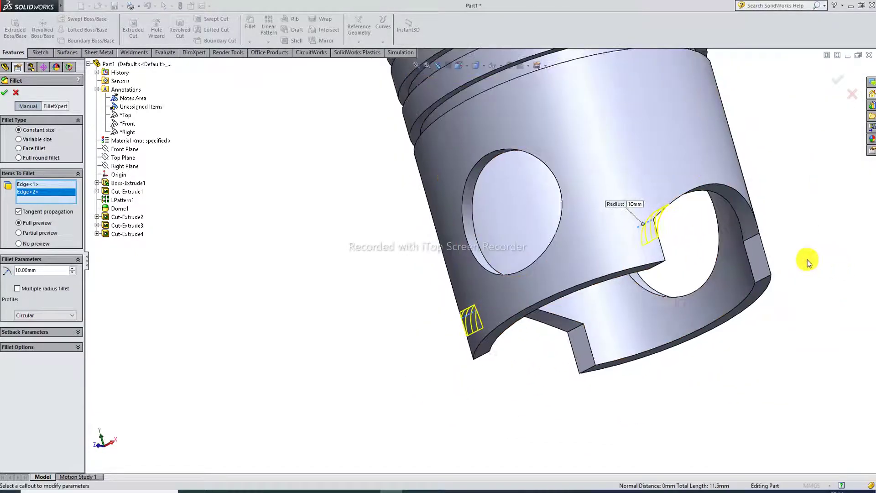
{"action": "left_click", "coordinate": [755, 239]}
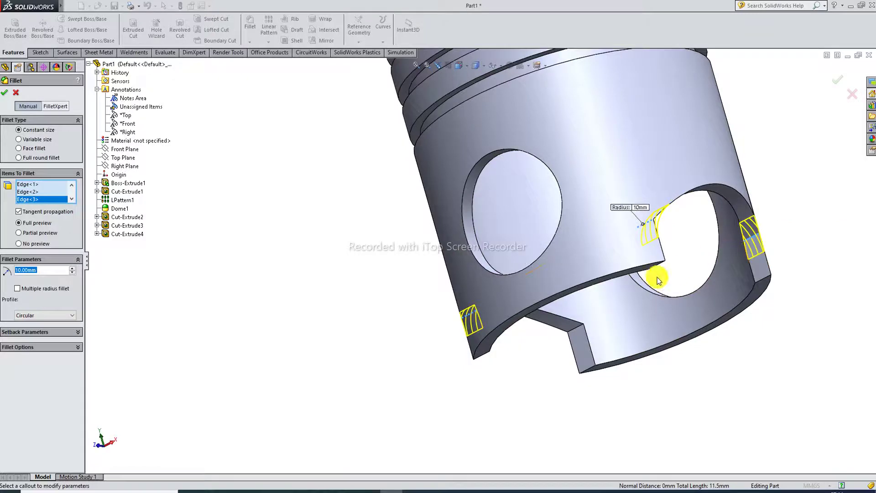
{"action": "left_click", "coordinate": [577, 329]}
{"action": "left_click", "coordinate": [838, 82]}
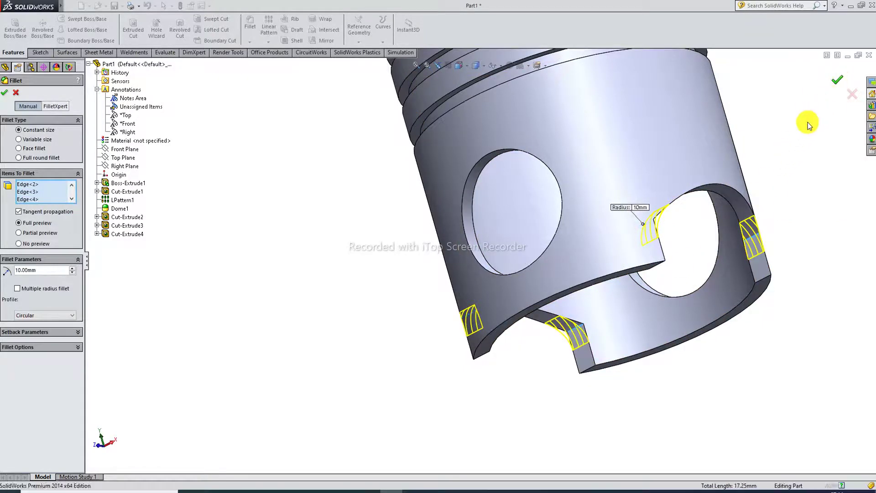
{"action": "key", "text": "z"}
{"action": "key", "text": "ctrl+4"}
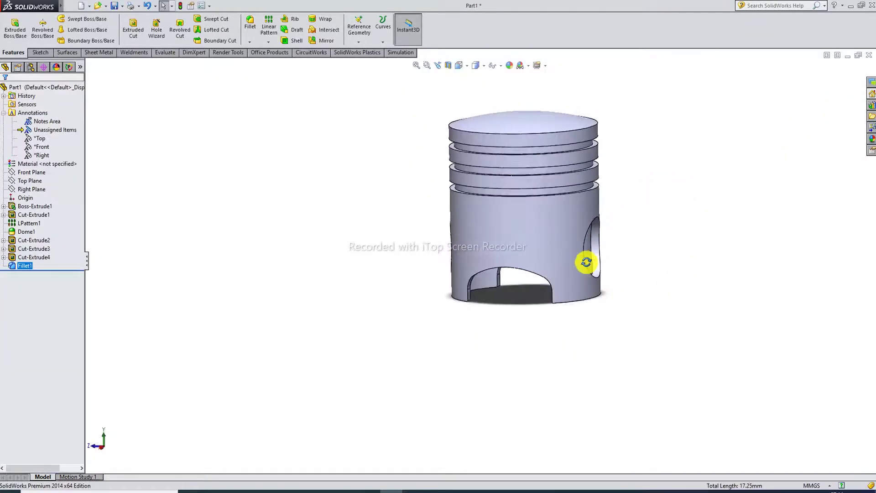
Apply dark red (RGB 192, 0, 0) to the Boss-Extrude1 body, leaving the top face grey
{"action": "left_click", "coordinate": [509, 67]}
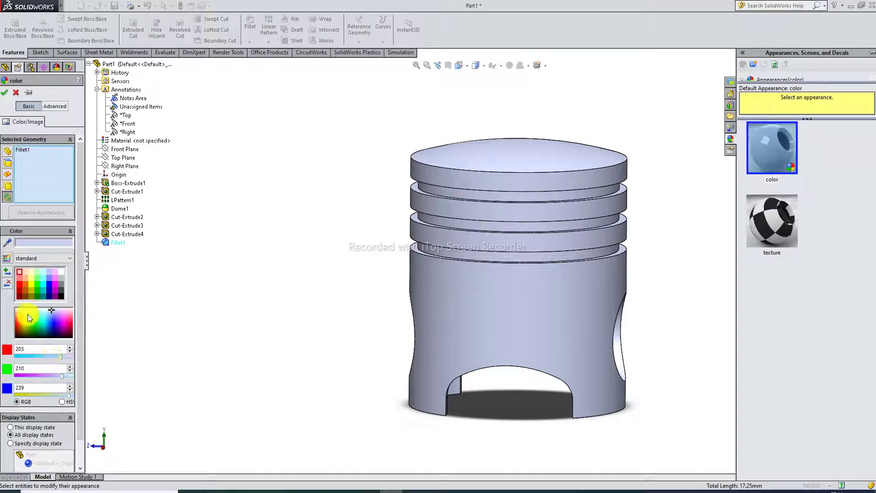
{"action": "left_click", "coordinate": [20, 287]}
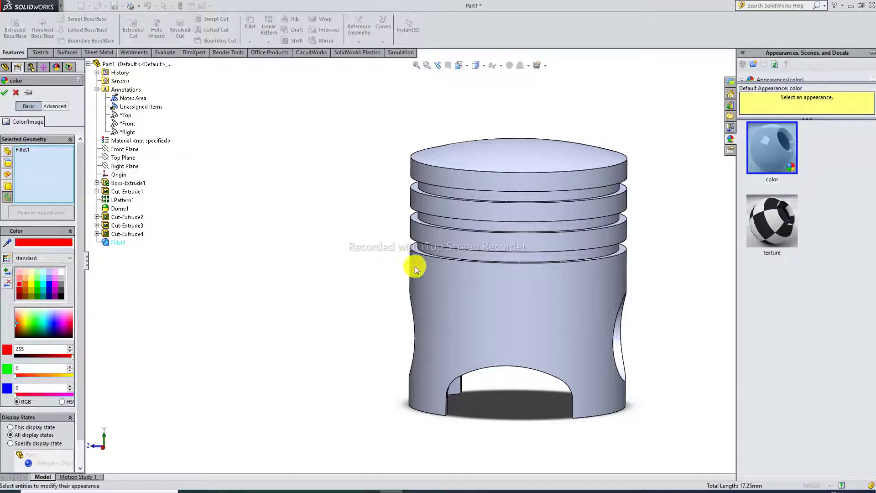
{"action": "left_click", "coordinate": [434, 270]}
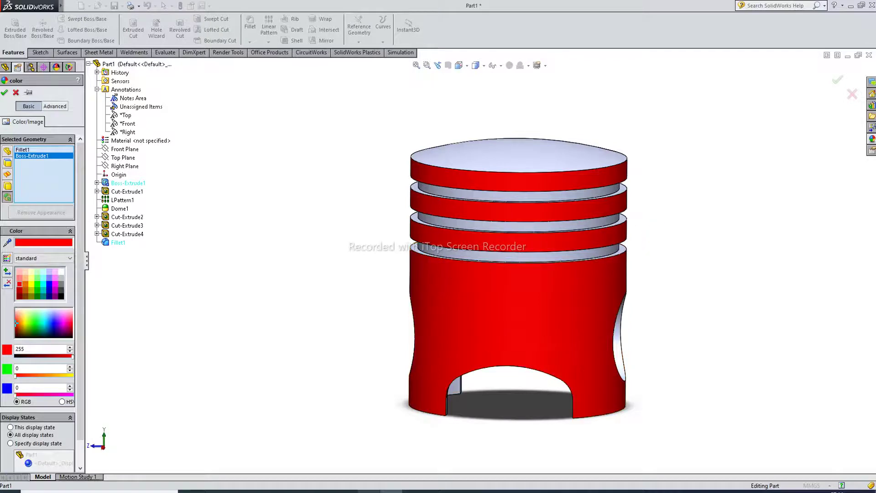
{"action": "left_click", "coordinate": [372, 491]}
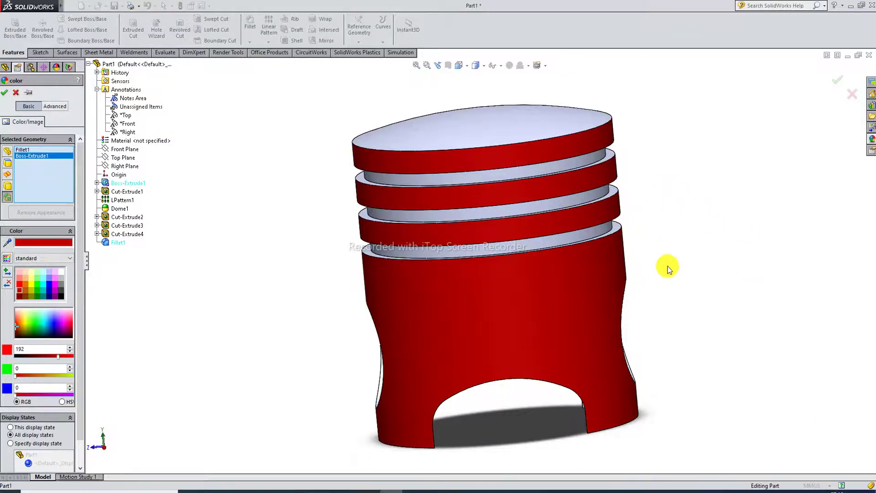
{"action": "left_click", "coordinate": [465, 131]}
{"action": "left_click", "coordinate": [464, 131]}
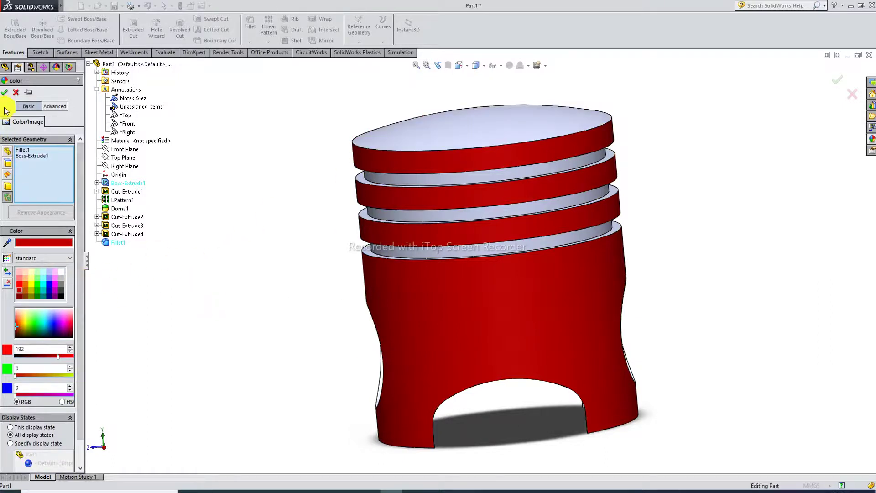
{"action": "left_click", "coordinate": [6, 94]}
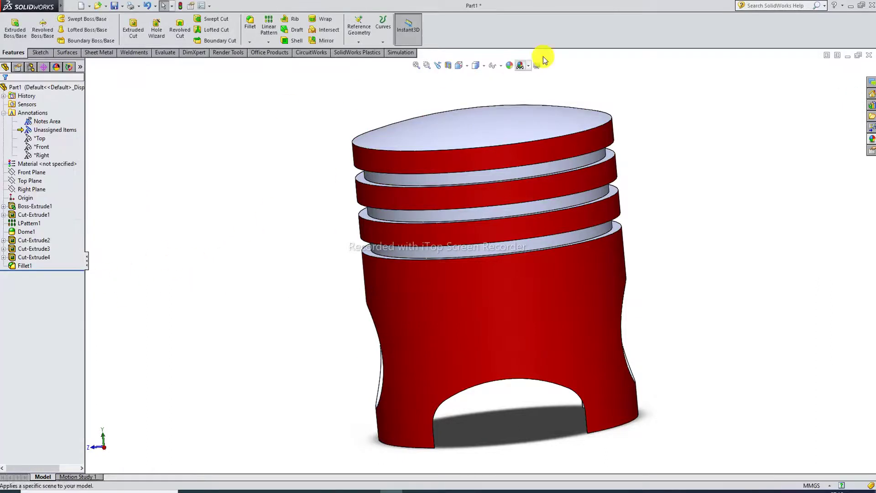
Apply cyan (RGB 0, 255, 255) to the crown and ring-groove faces, settling on it after trying blue and magenta
{"action": "left_click", "coordinate": [509, 67]}
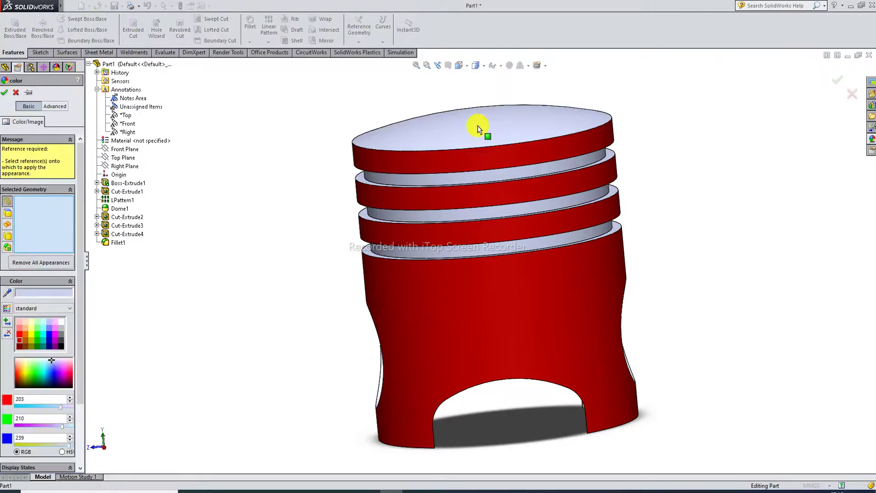
{"action": "left_click", "coordinate": [47, 334]}
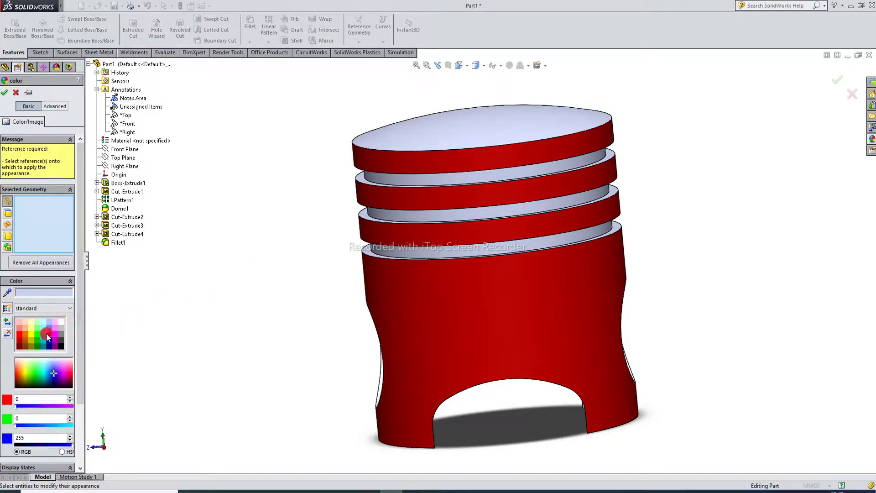
{"action": "left_click", "coordinate": [402, 142]}
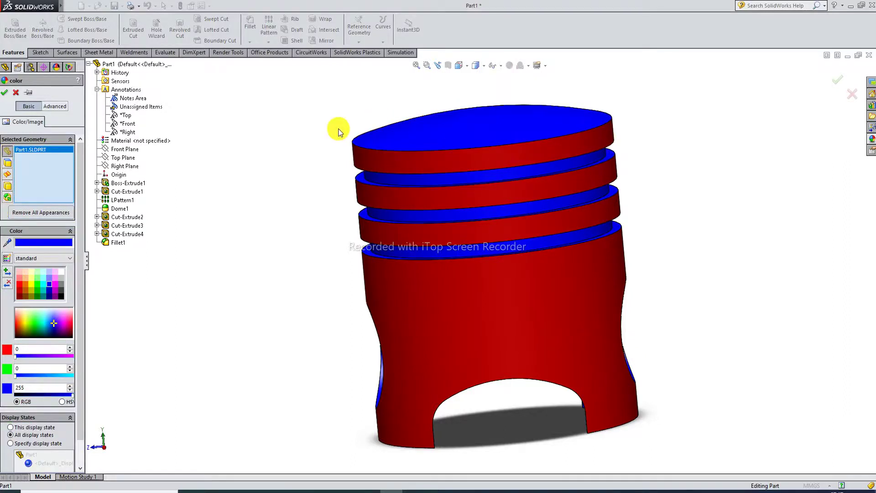
{"action": "left_click", "coordinate": [56, 291]}
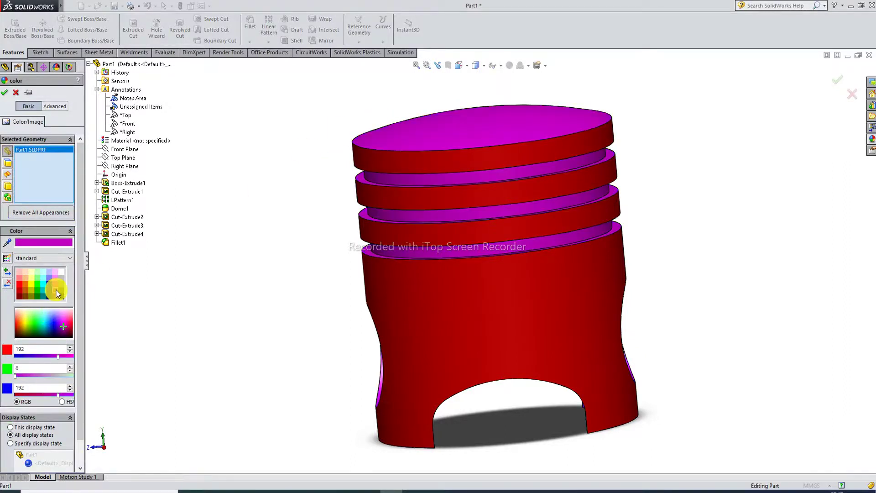
{"action": "left_click", "coordinate": [55, 280]}
{"action": "left_click", "coordinate": [43, 283]}
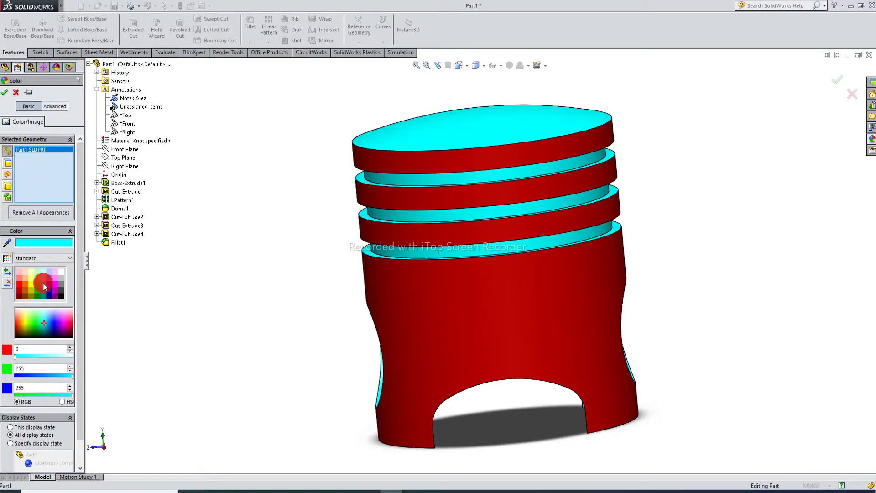
{"action": "left_click", "coordinate": [5, 93]}
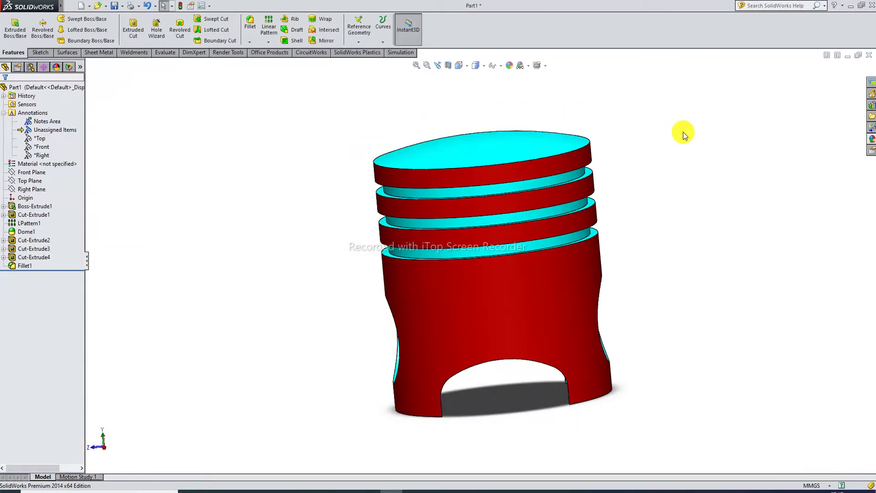